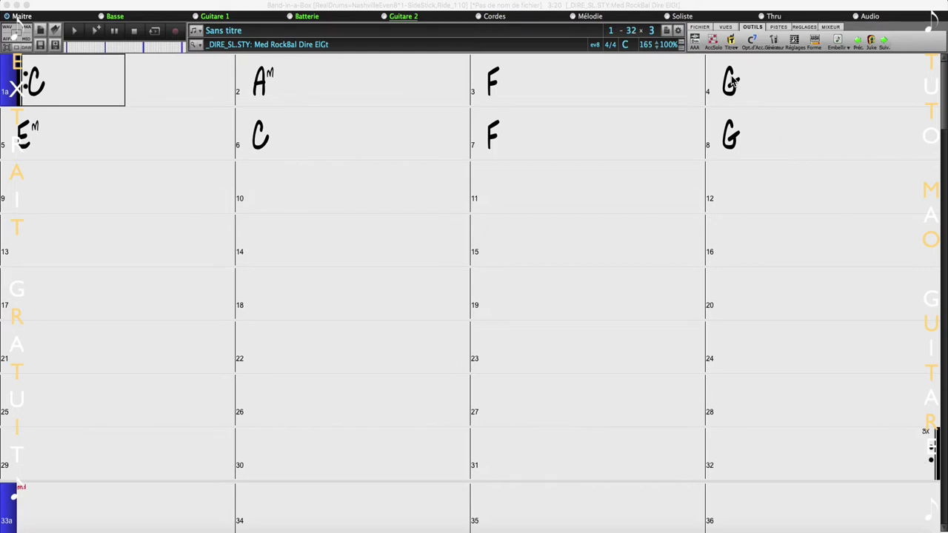
- Set the last bar of the chorus to bar 8
left_click(631, 31)
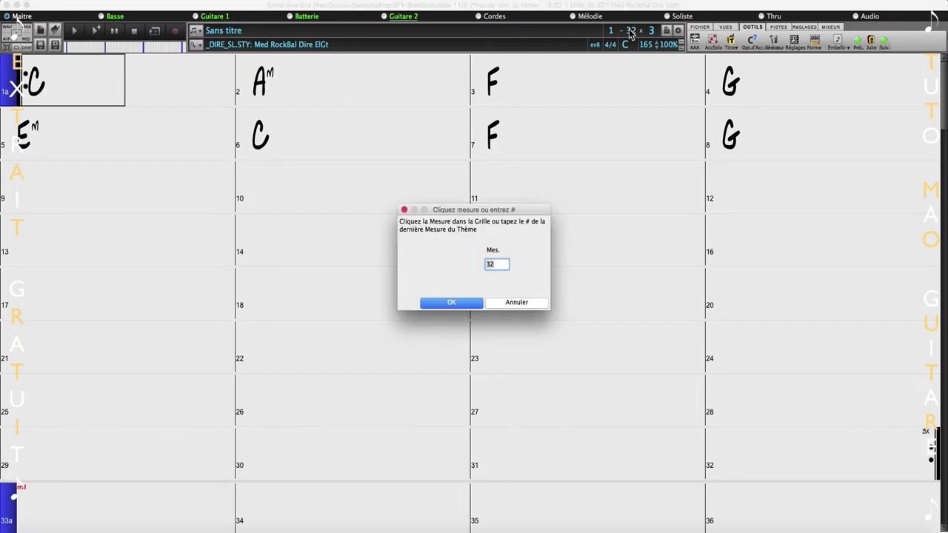
type("8")
left_click(449, 307)
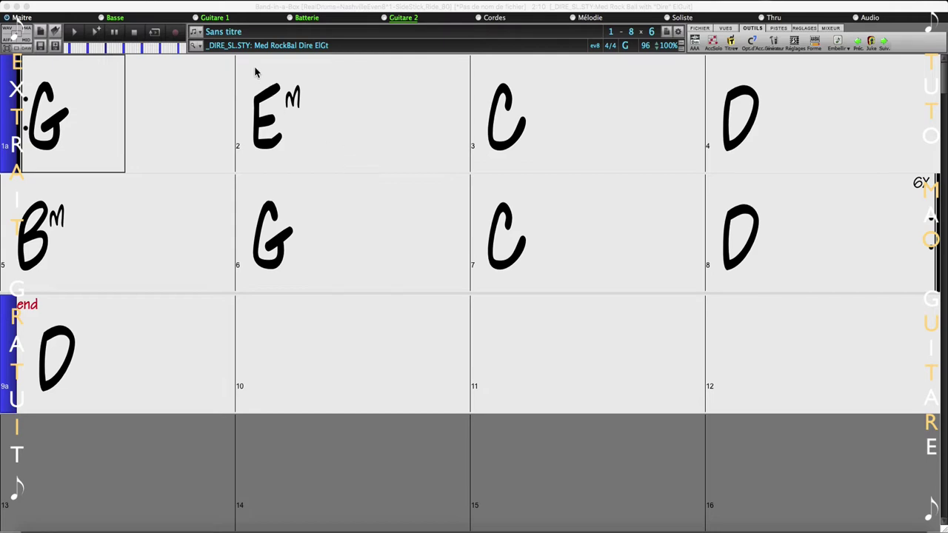
- In the StylePicker, show only styles with at least one video RealTrack available, sorted by short name from A to Z
left_click(196, 46)
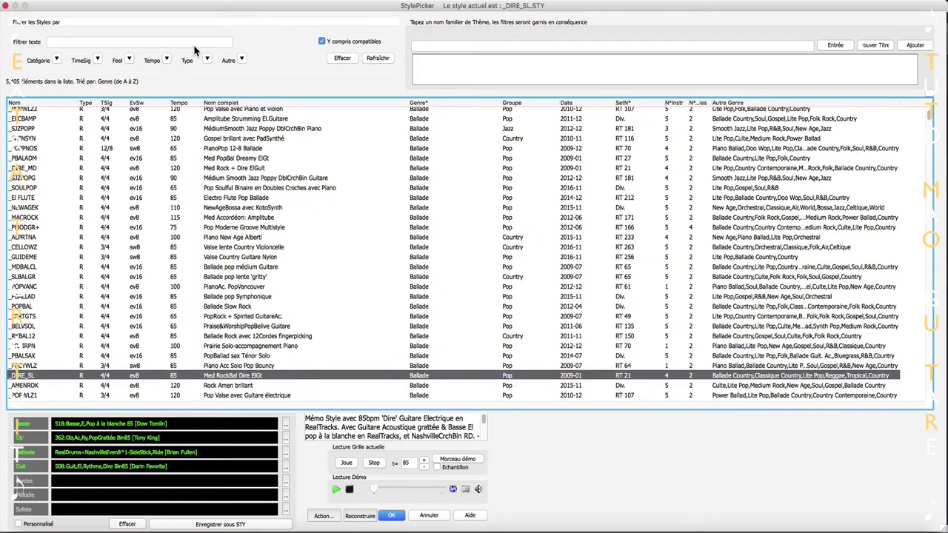
left_click(241, 62)
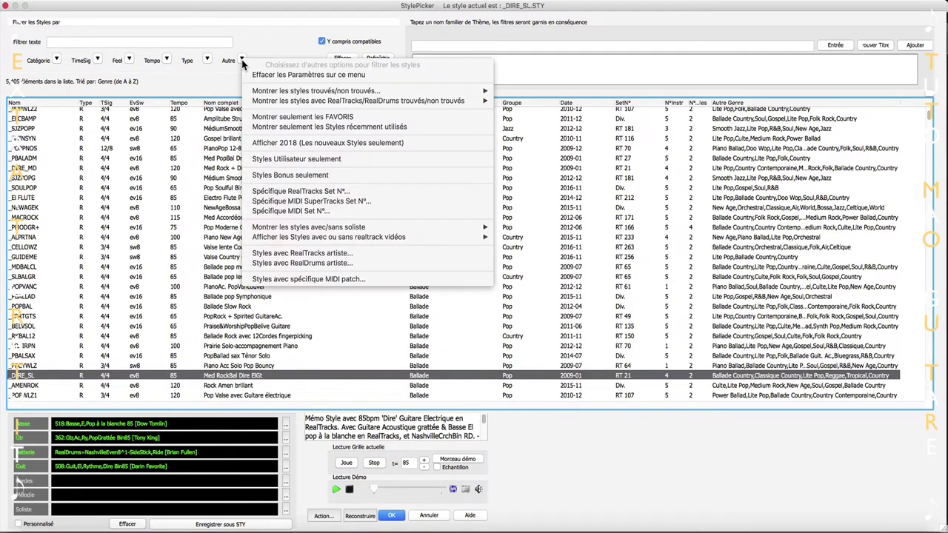
mouse_move(339, 236)
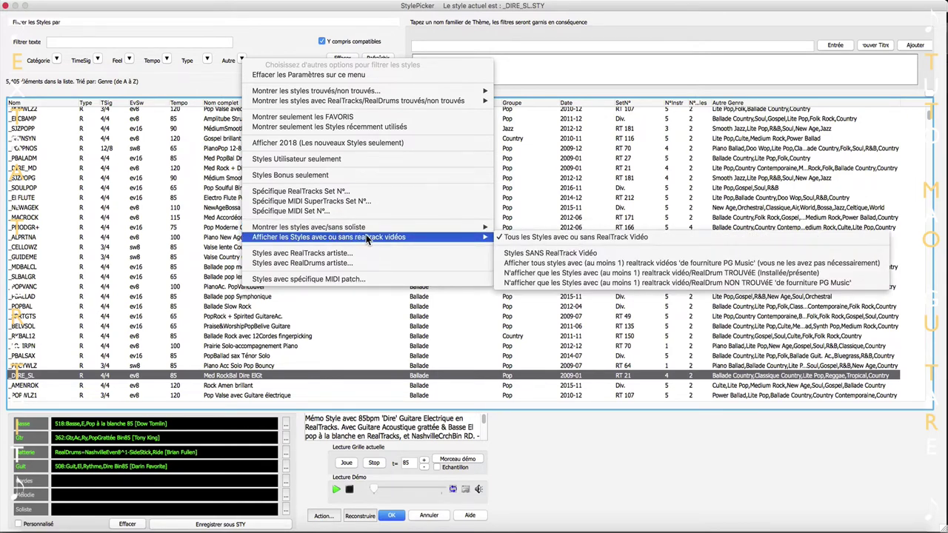
left_click(563, 263)
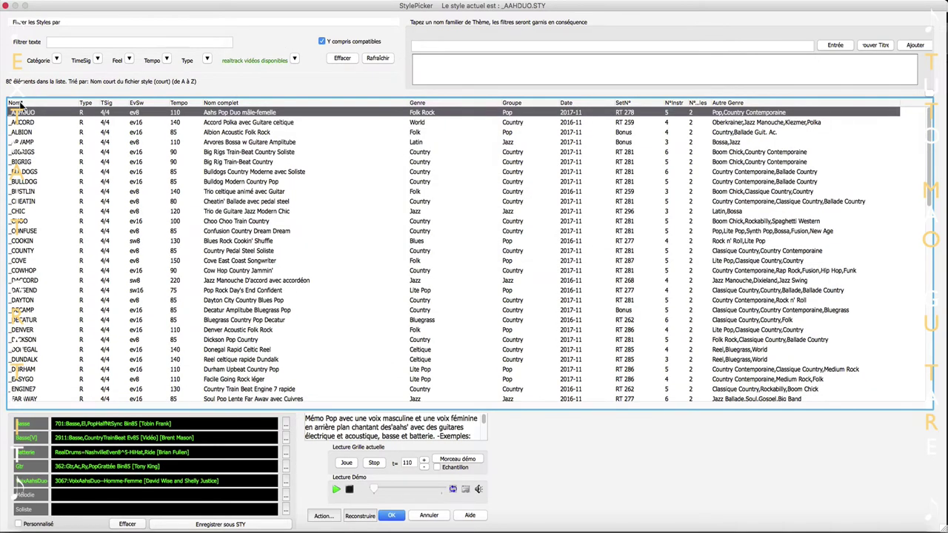
left_click(20, 104)
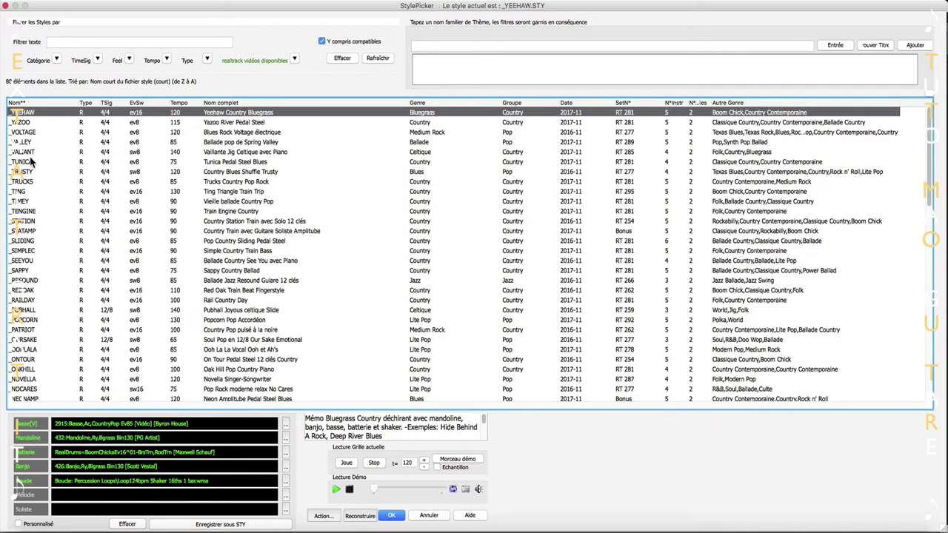
left_click(15, 104)
- Preview the Choo Choo Train Country and Bulldogs Country Moderne avec Soliste styles, and load the Bulldogs style's demo song
left_click(159, 221)
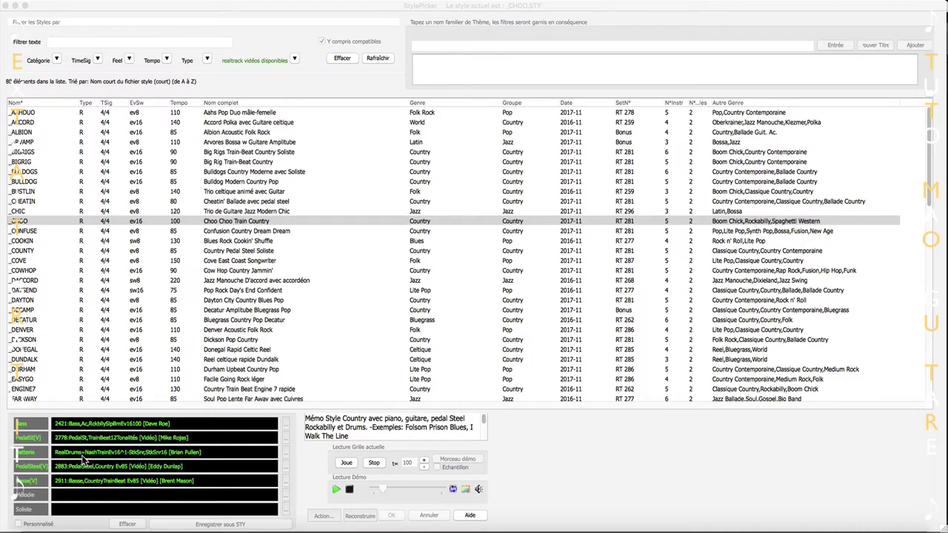
left_click(26, 171)
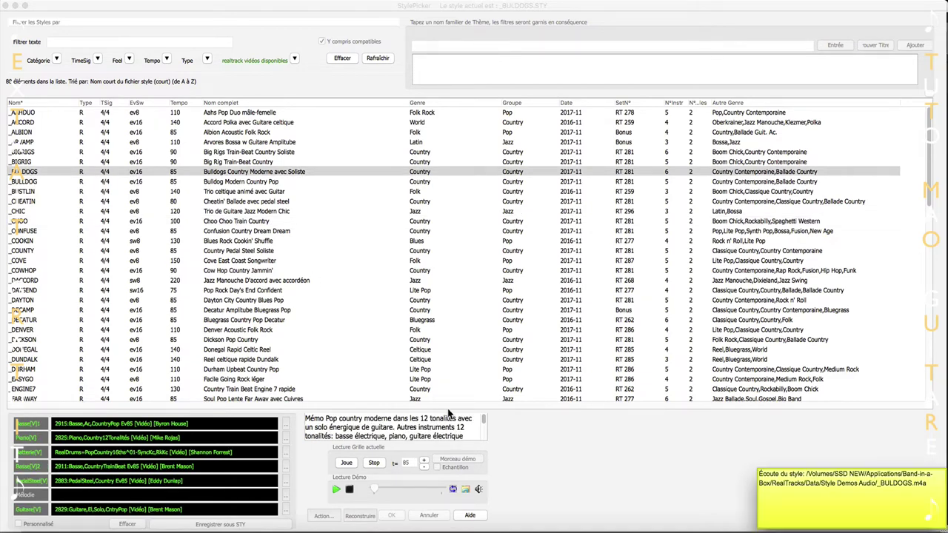
left_click(373, 464)
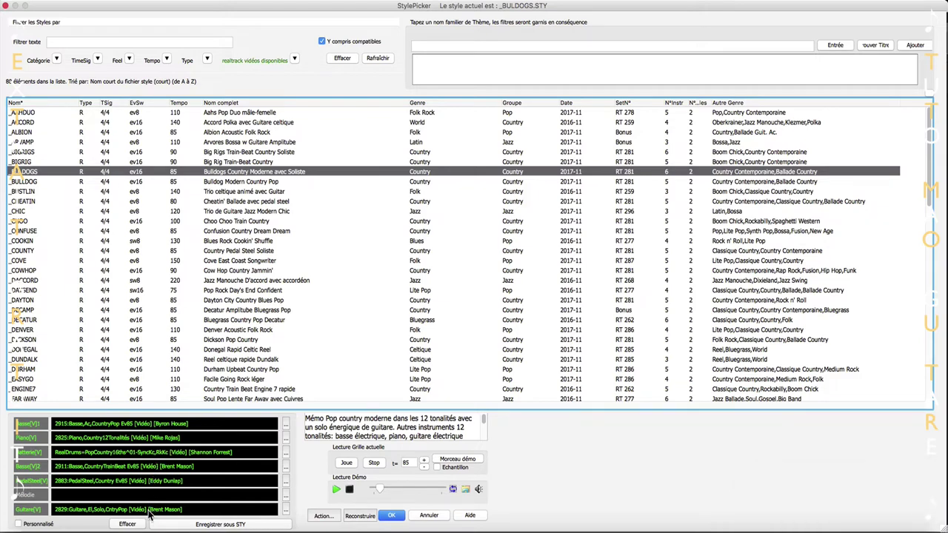
left_click(453, 460)
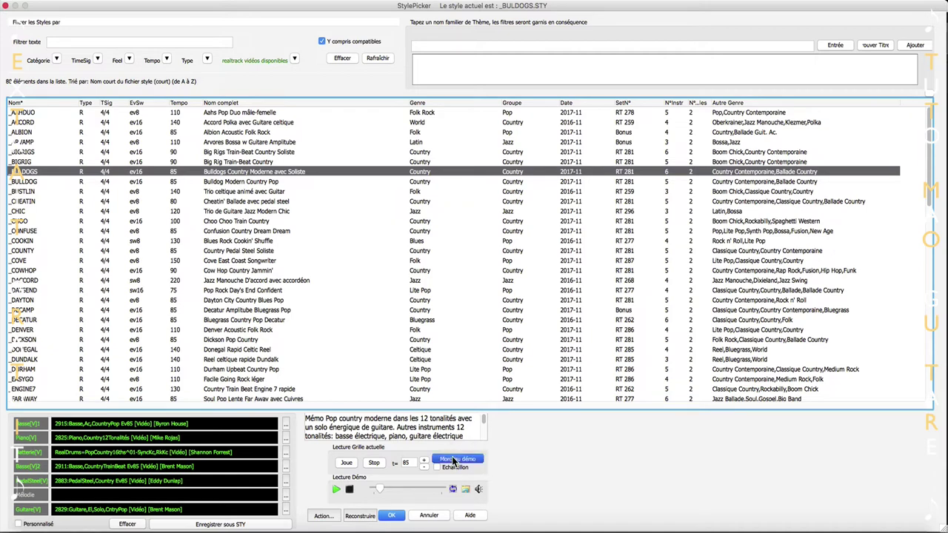
left_click(392, 515)
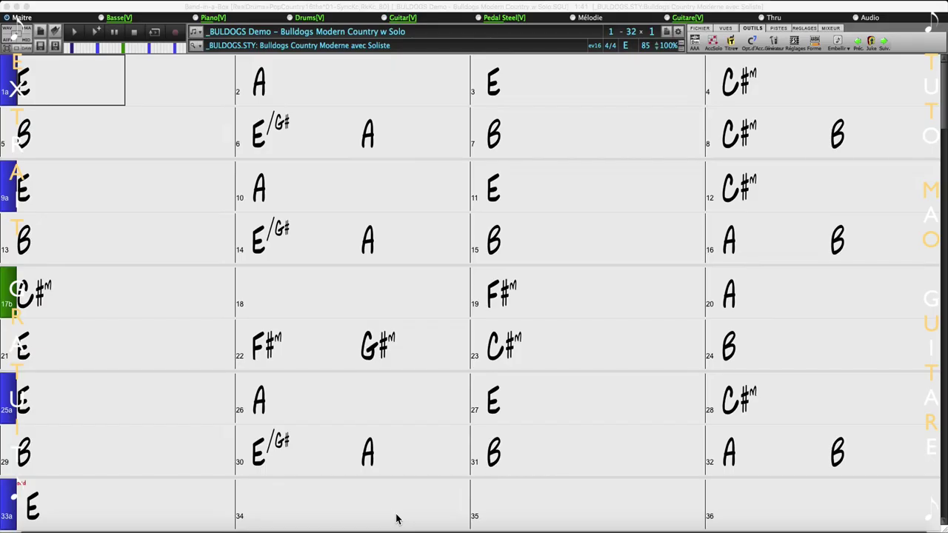
- Generate and play the Bulldogs demo song's tracks, stop playback and return to bar 1
left_click(96, 31)
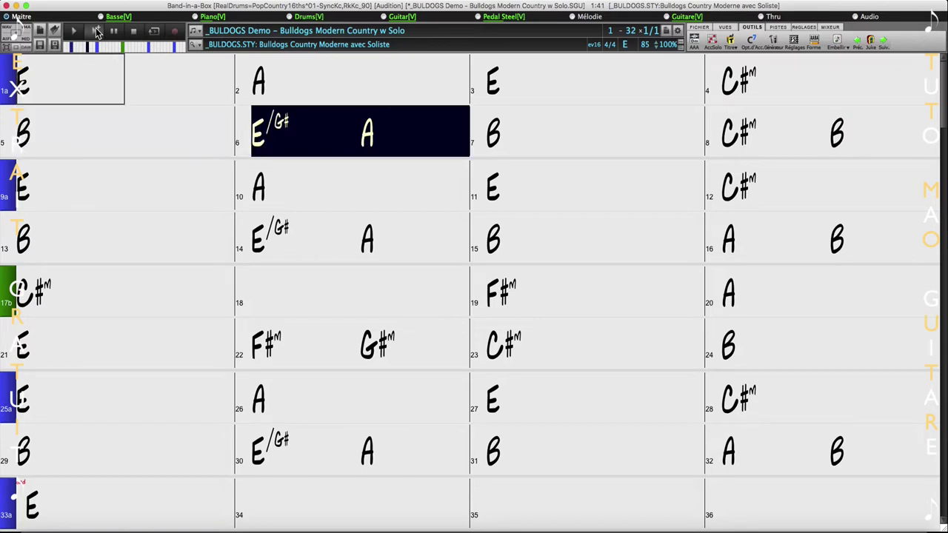
left_click(135, 32)
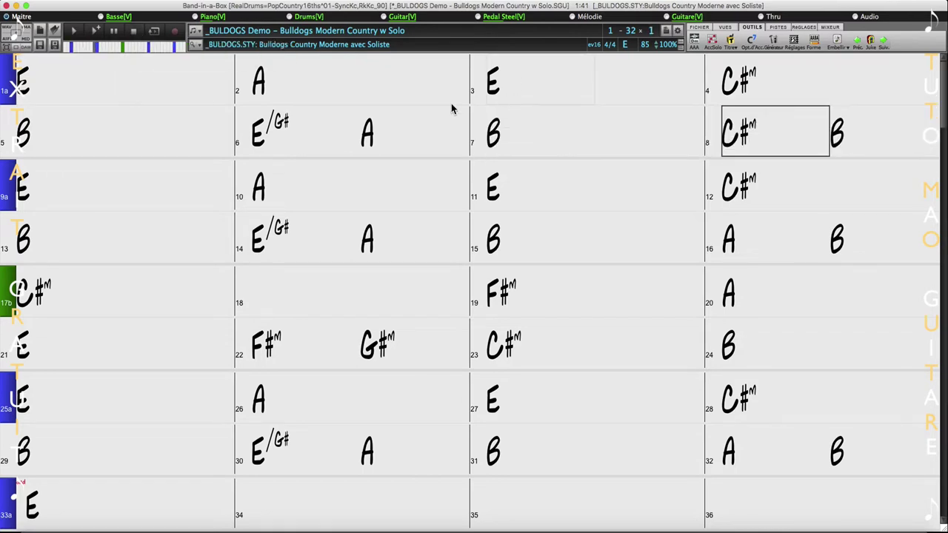
left_click(37, 89)
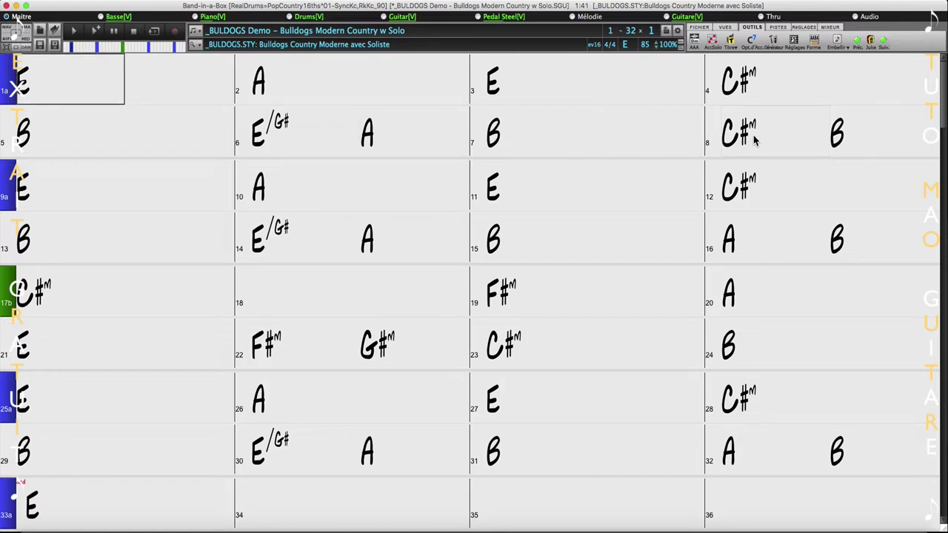
left_click(729, 28)
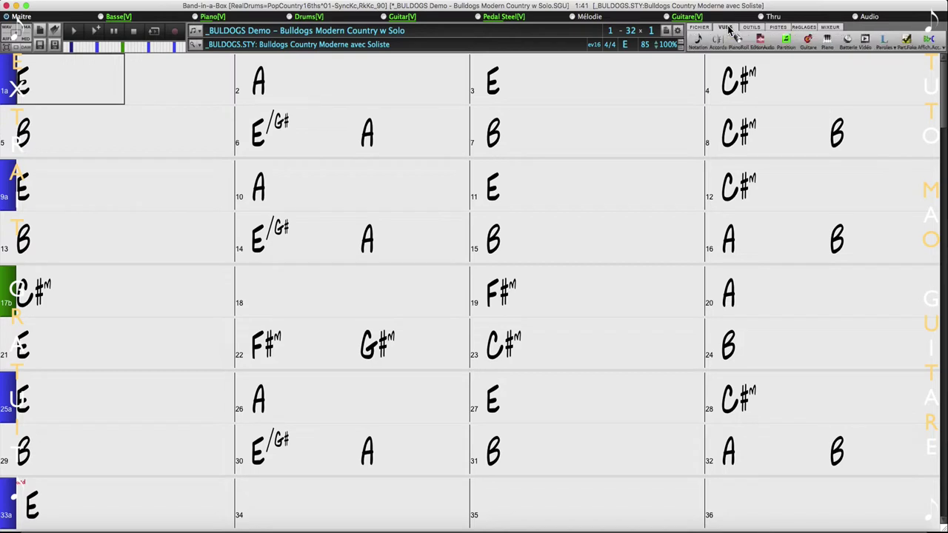
left_click(864, 39)
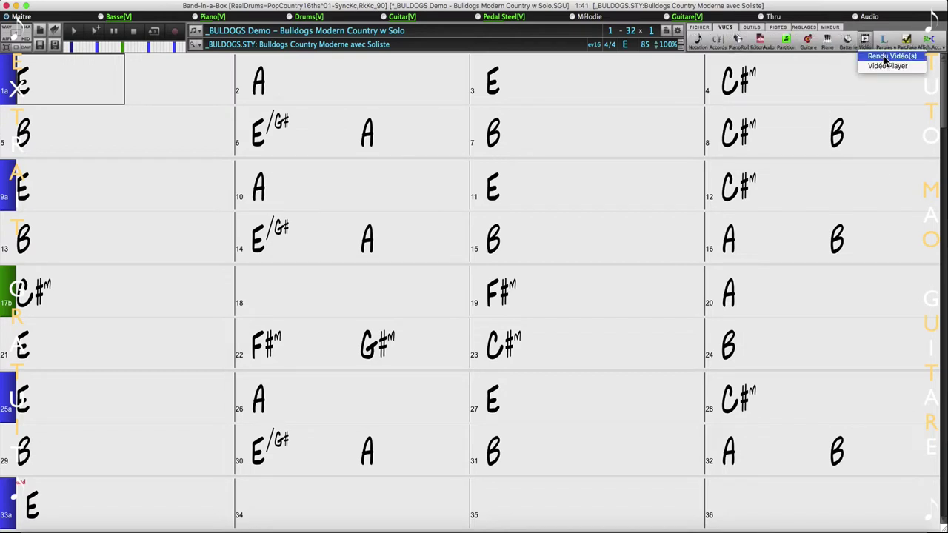
left_click(878, 30)
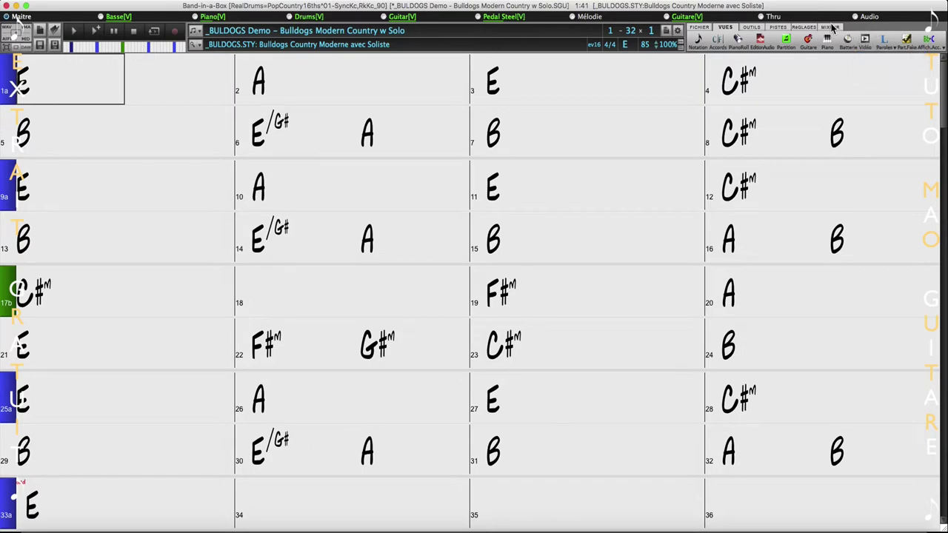
- Show the mixer and open video rendering for its electric rhythm guitar track, placing both windows so they are accessible
left_click(833, 27)
left_click_drag(750, 348, 725, 211)
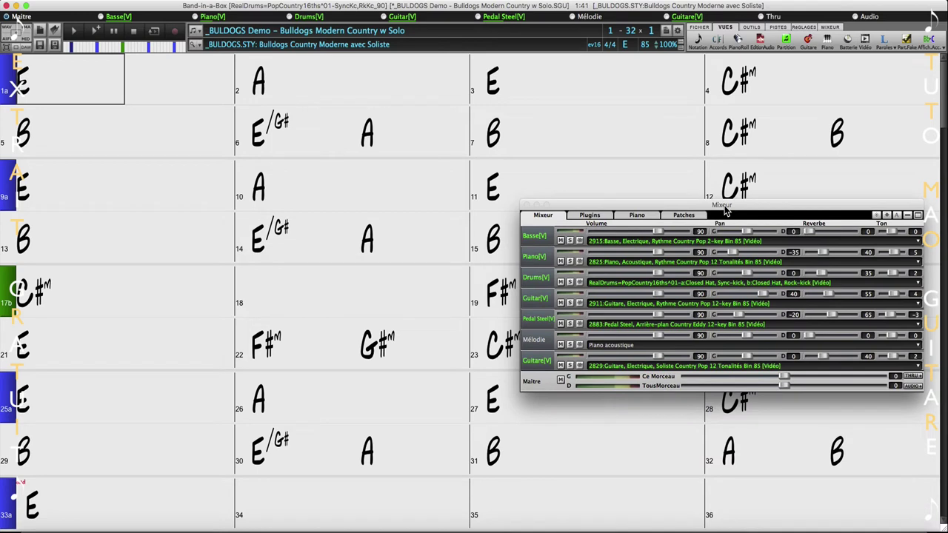
right_click(687, 305)
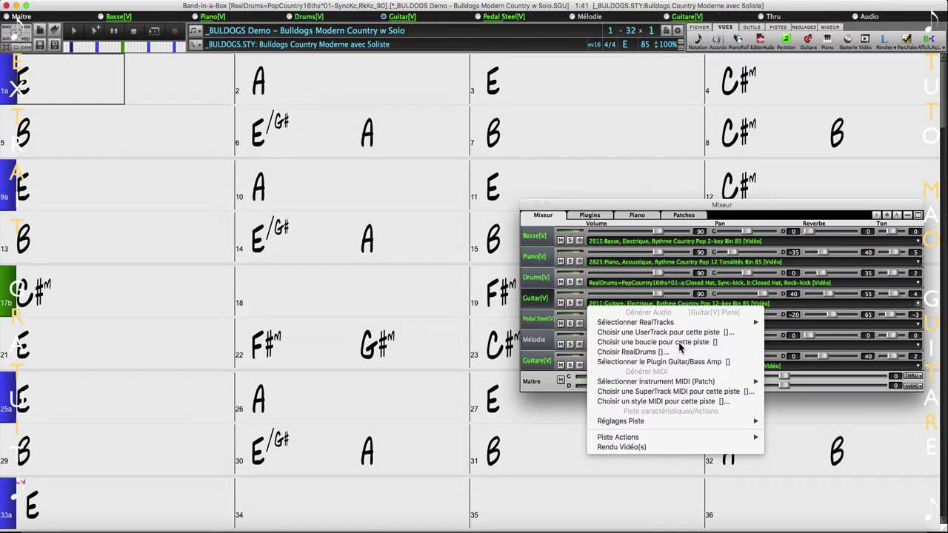
left_click(662, 447)
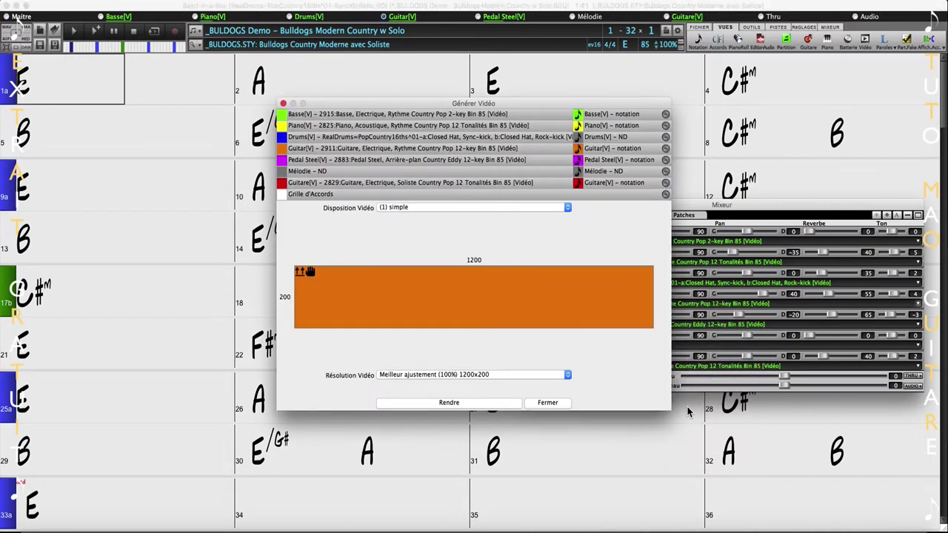
left_click_drag(455, 106, 375, 67)
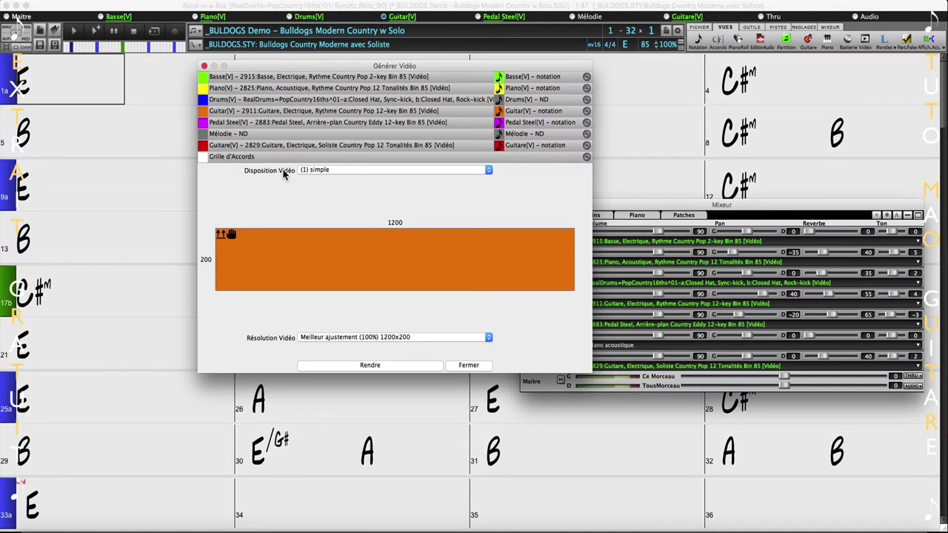
- Try the two- and three-part video layouts, including vertical and horizontal stacks and 1 gauche, 2 droit, and restore the (1) simple layout
left_click(332, 171)
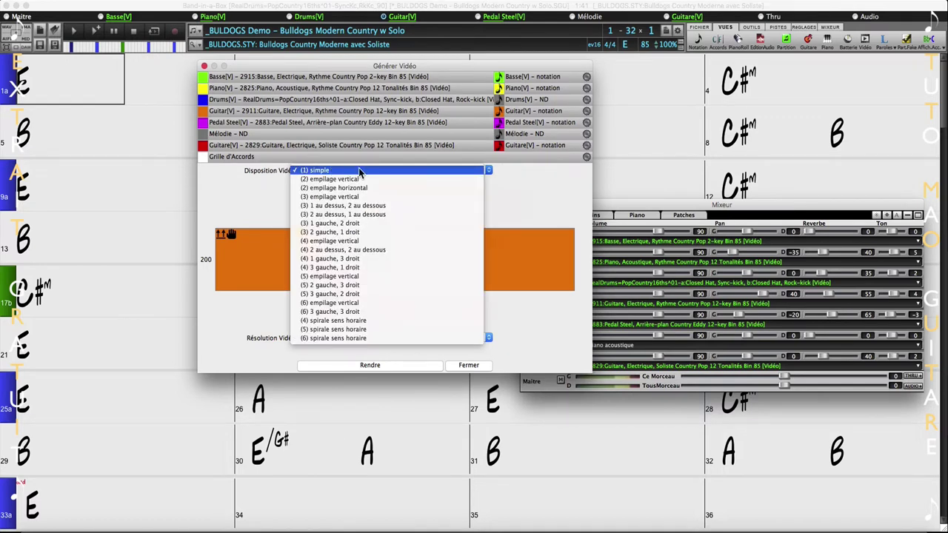
left_click(359, 180)
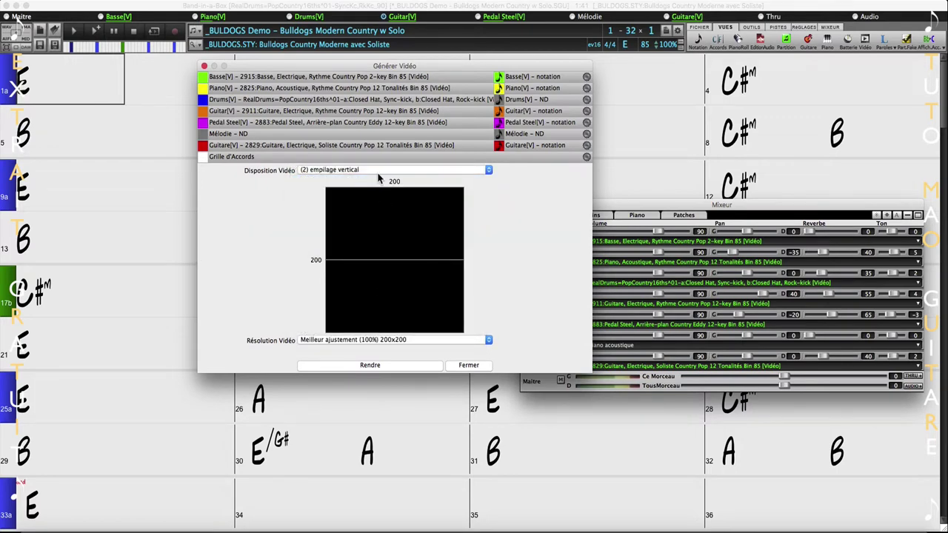
left_click(379, 172)
left_click(379, 180)
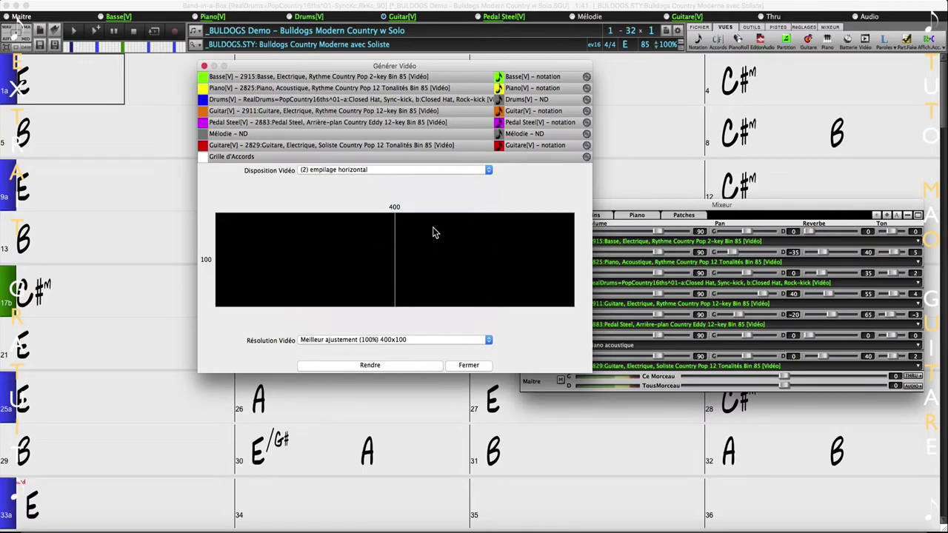
left_click(383, 172)
left_click(382, 179)
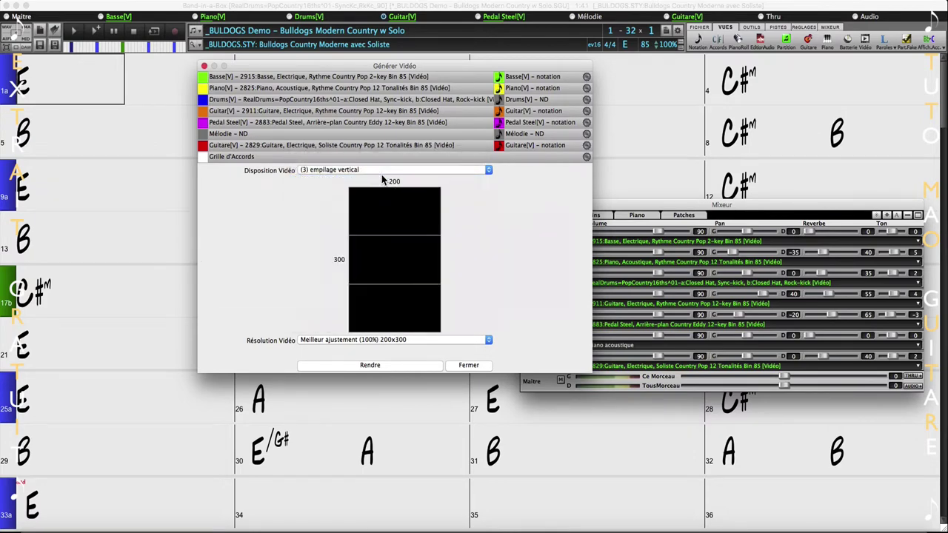
left_click(382, 172)
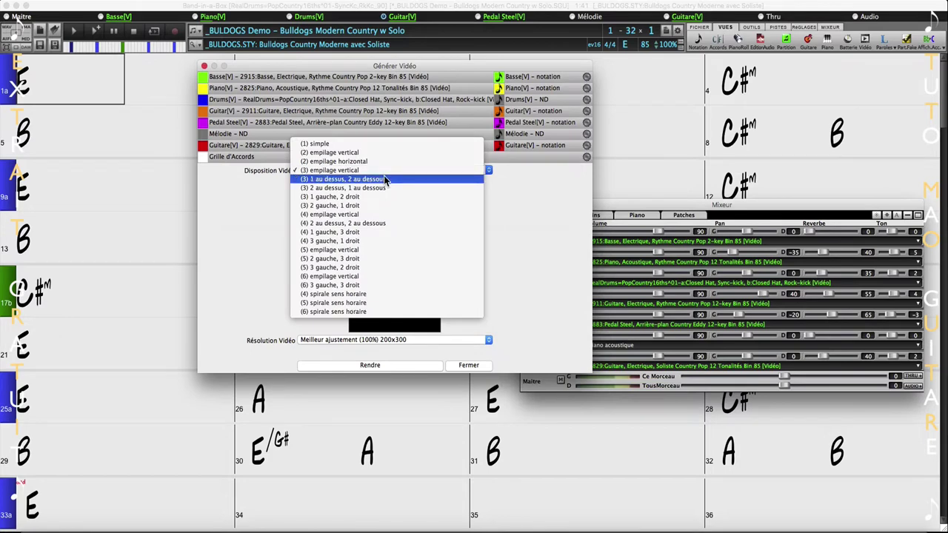
left_click(383, 180)
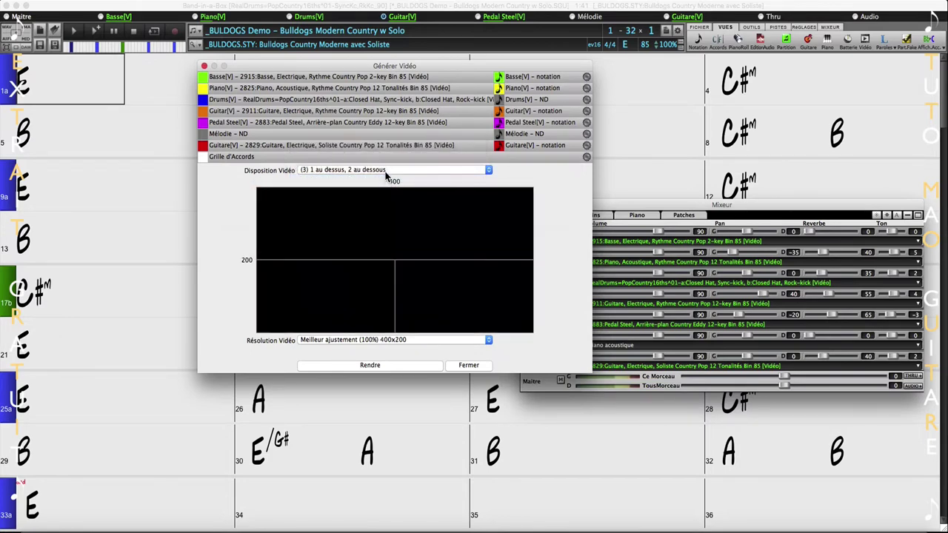
left_click(385, 172)
left_click(384, 180)
left_click(384, 170)
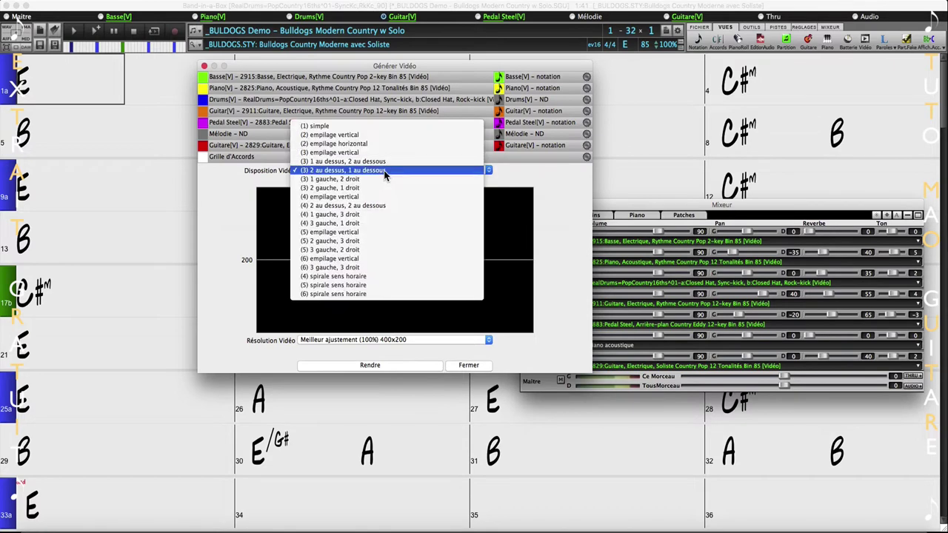
left_click(383, 179)
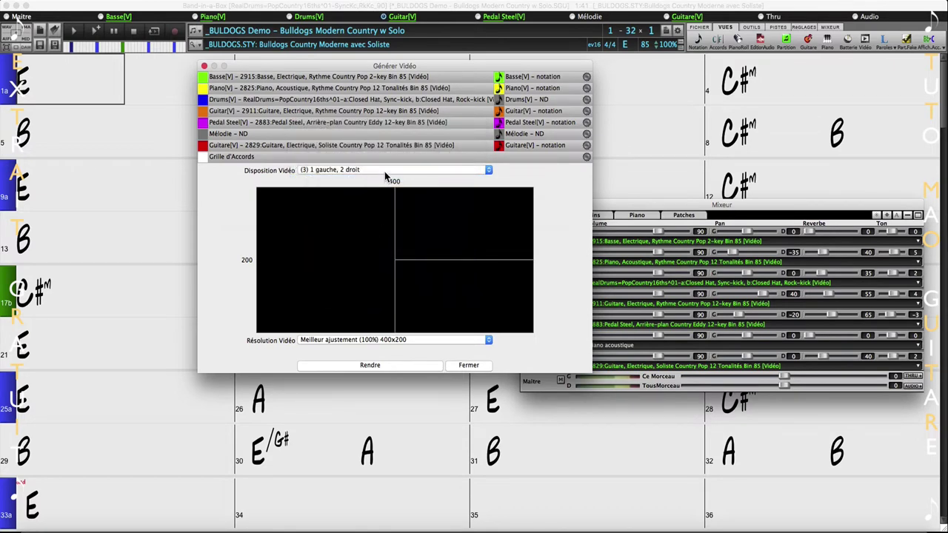
left_click(384, 171)
left_click(350, 119)
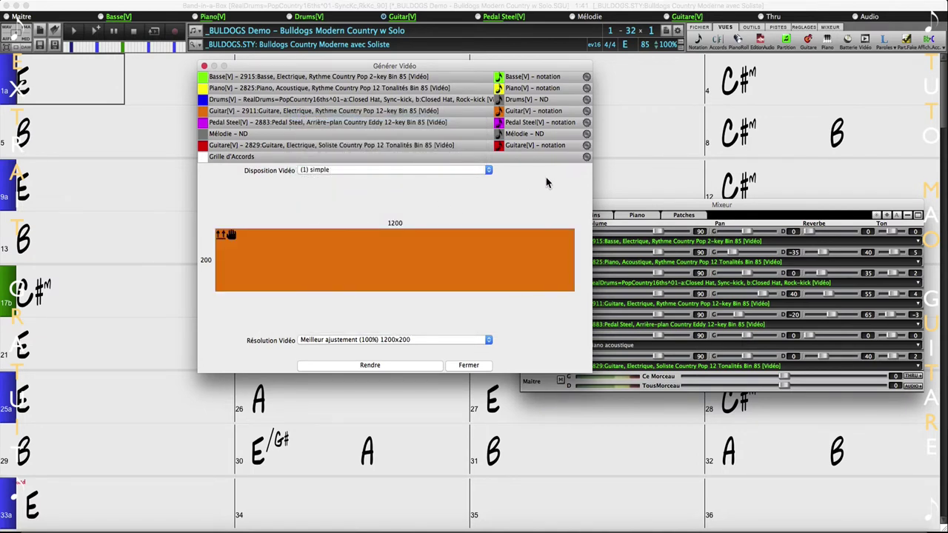
- Assign the Pedal Steel video to the layout area and keep the resolution at Meilleur ajustement (100%) 1200x370
left_click_drag(330, 150, 351, 252)
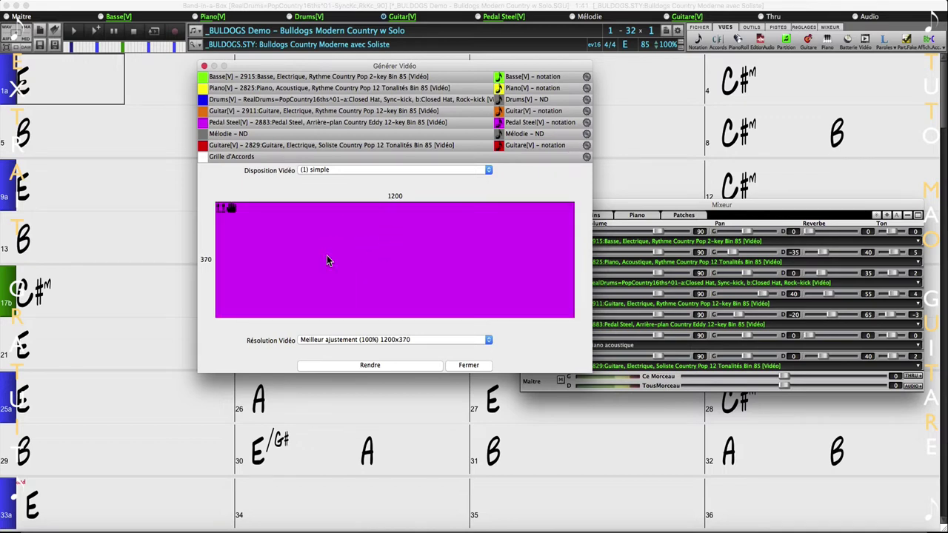
left_click(336, 341)
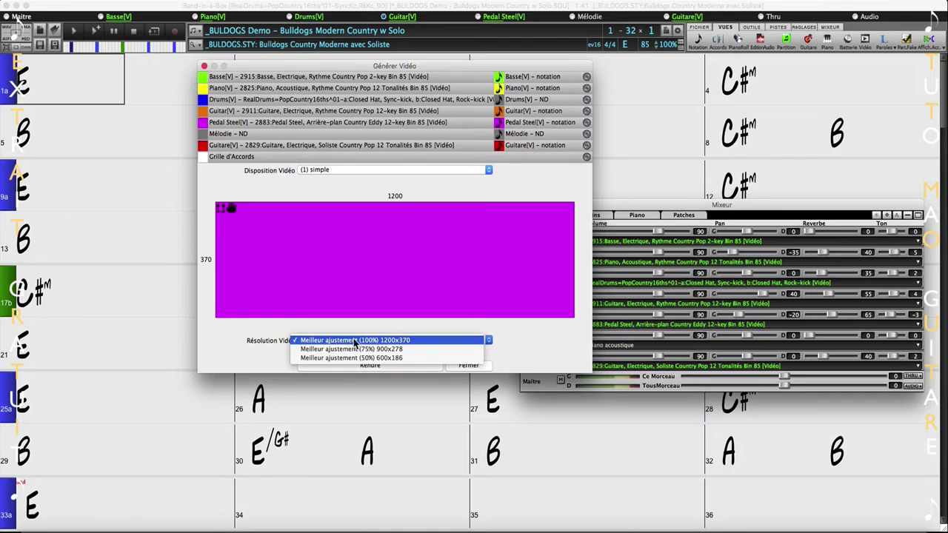
left_click(354, 341)
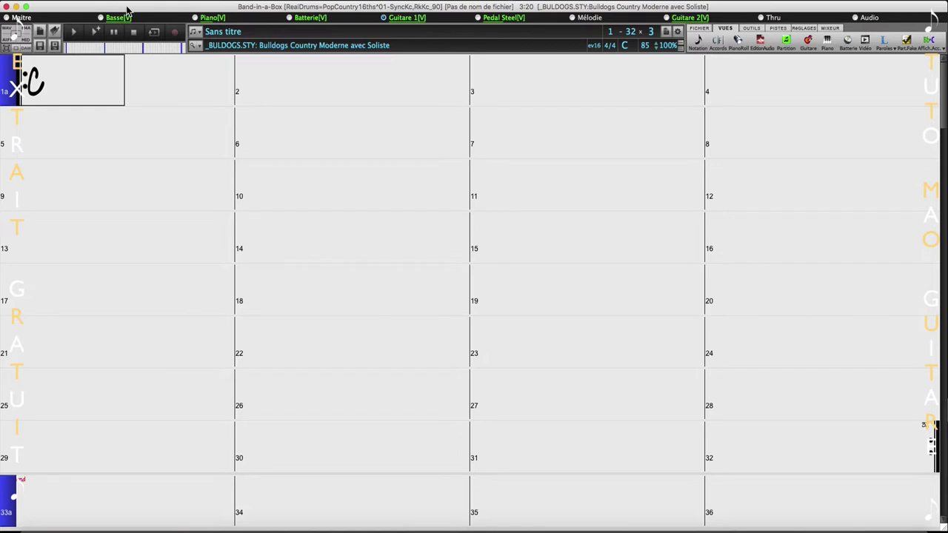
- Start an audio file import and browse to the Tutorial - BB2018 folder inside Tutorials, with files sorted by name
left_click(100, 2)
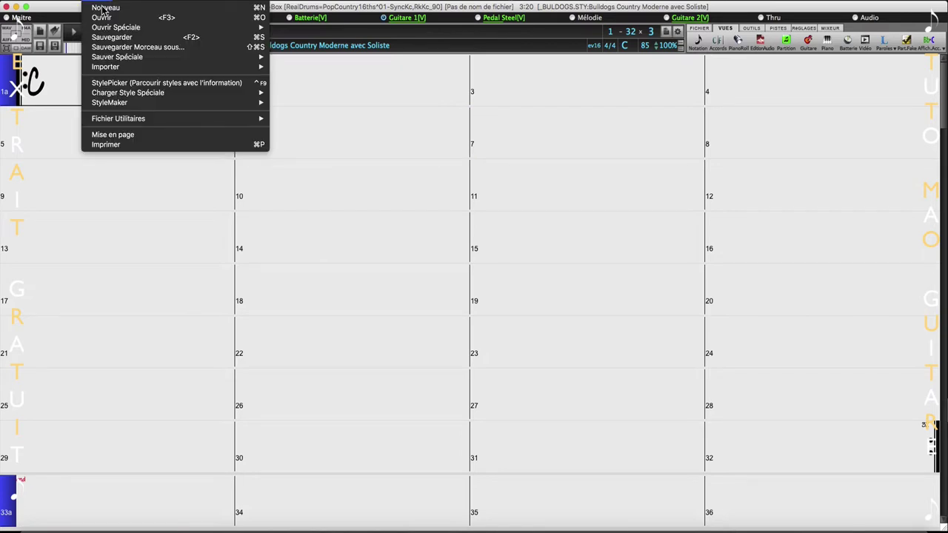
mouse_move(121, 68)
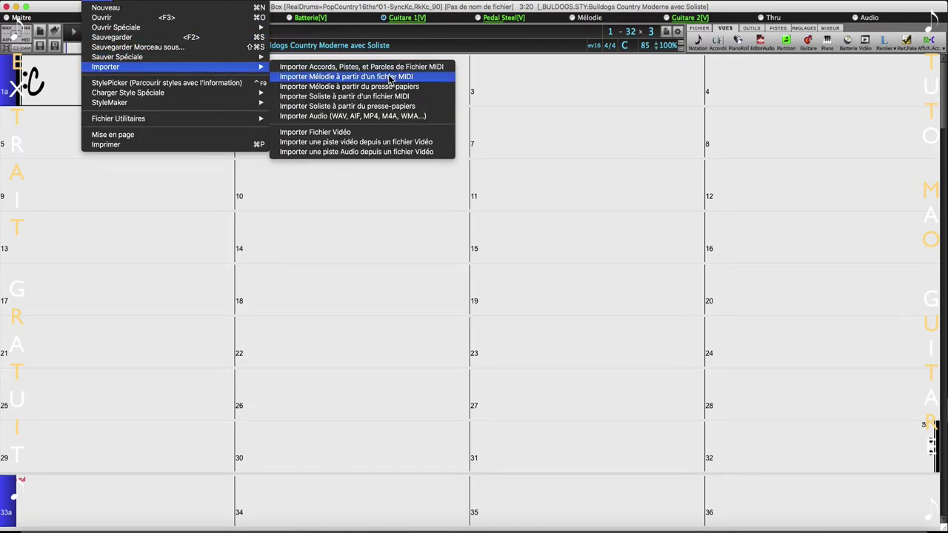
left_click(348, 116)
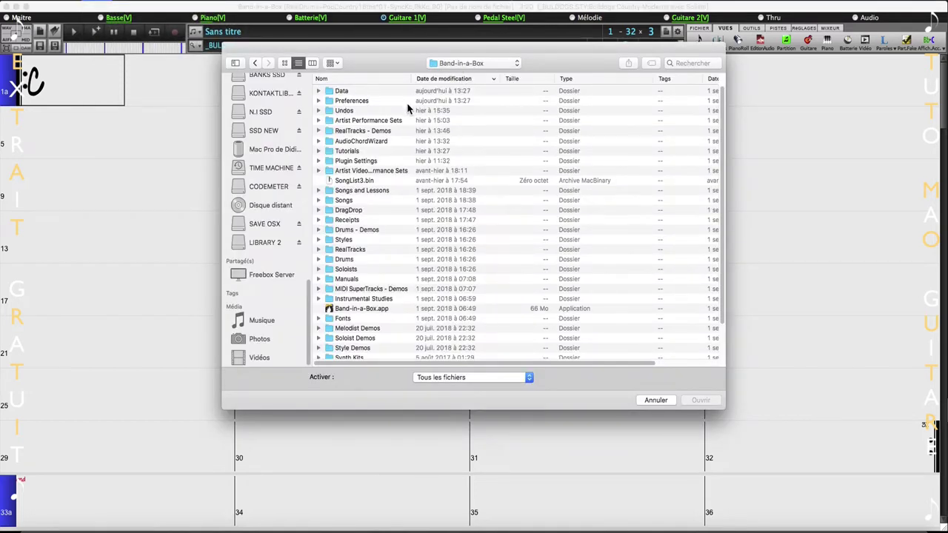
left_click(382, 80)
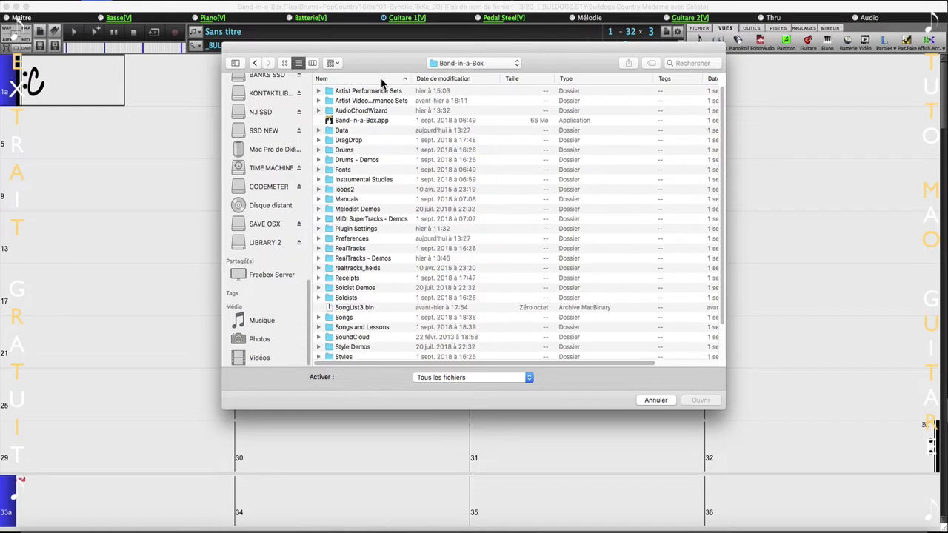
scroll(370, 252, "down", 2)
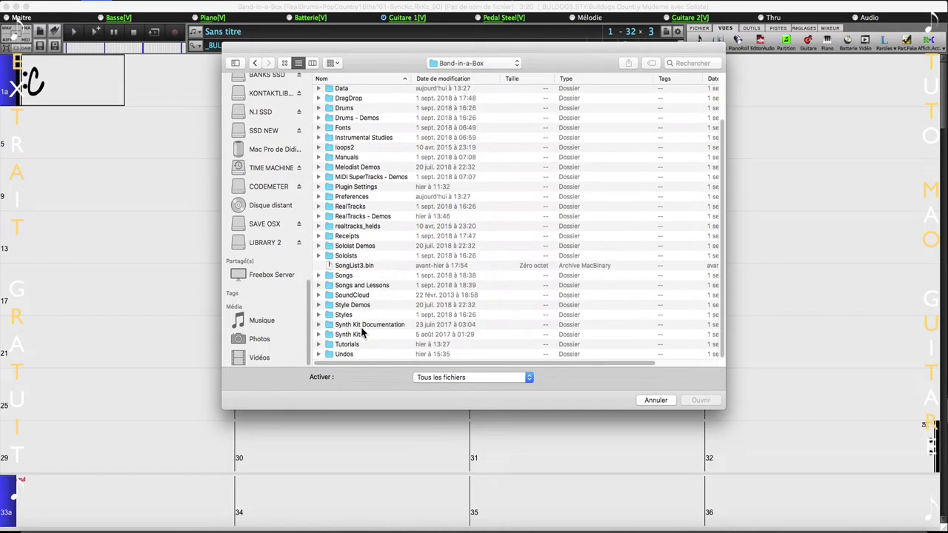
double_click(356, 344)
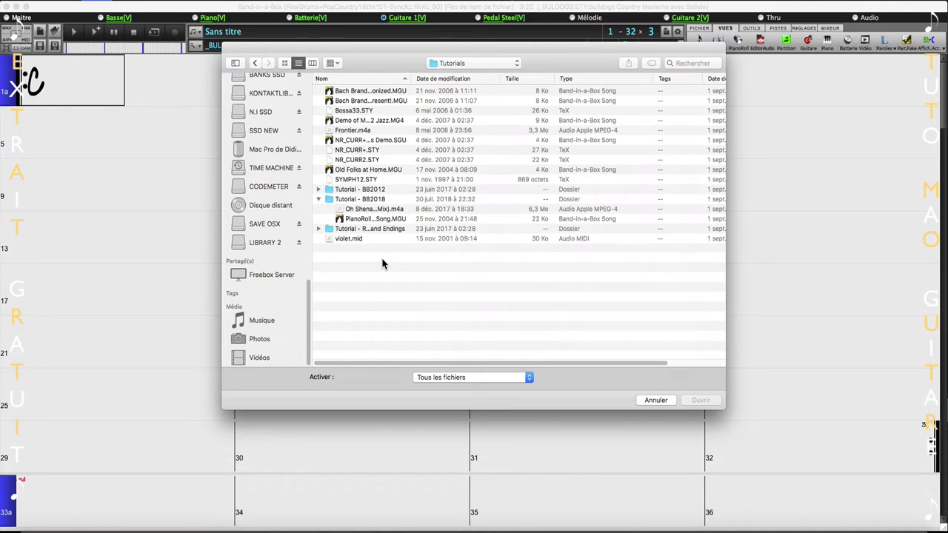
double_click(373, 199)
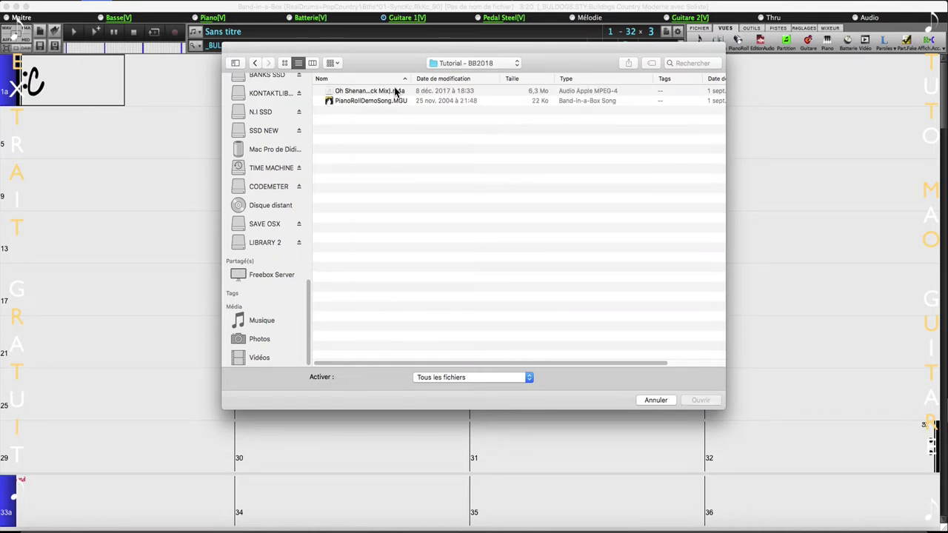
- Import Oh Shenandoah (Pop Rock Mix).m4a at chorus 1, bar -1, beat 1, tick 0, overwriting any existing audio
left_click_drag(395, 91, 530, 78)
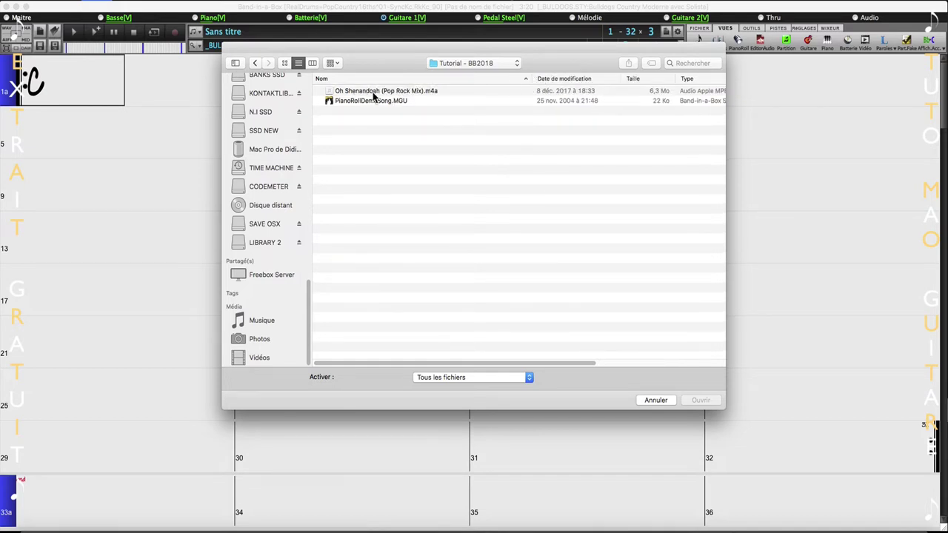
double_click(417, 91)
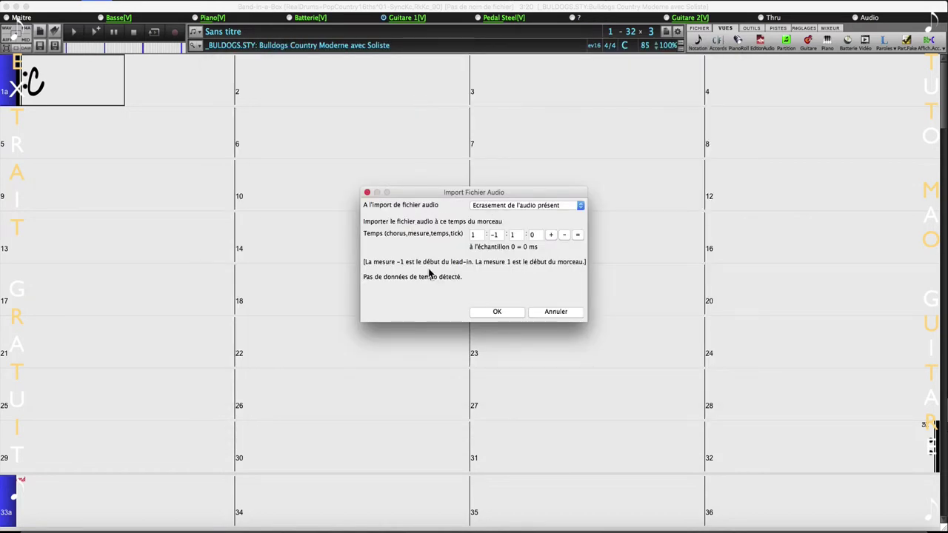
left_click(504, 311)
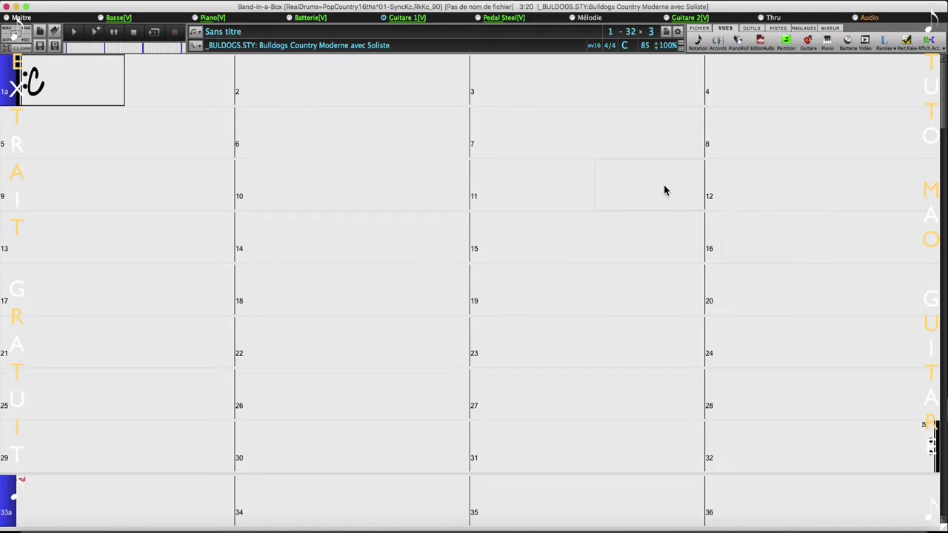
- Show the Audio track's waveform in the audio editor and solo the track
left_click(868, 19)
left_click(761, 45)
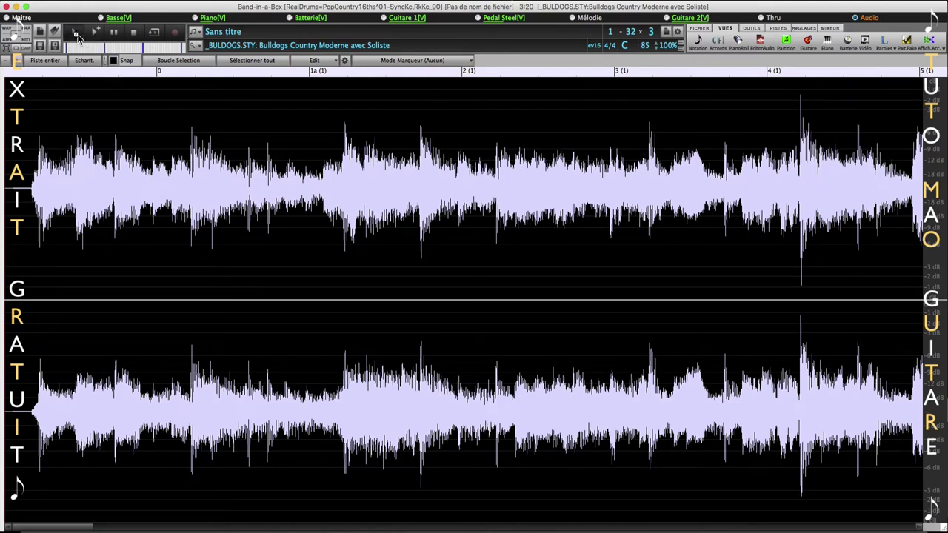
left_click(867, 18)
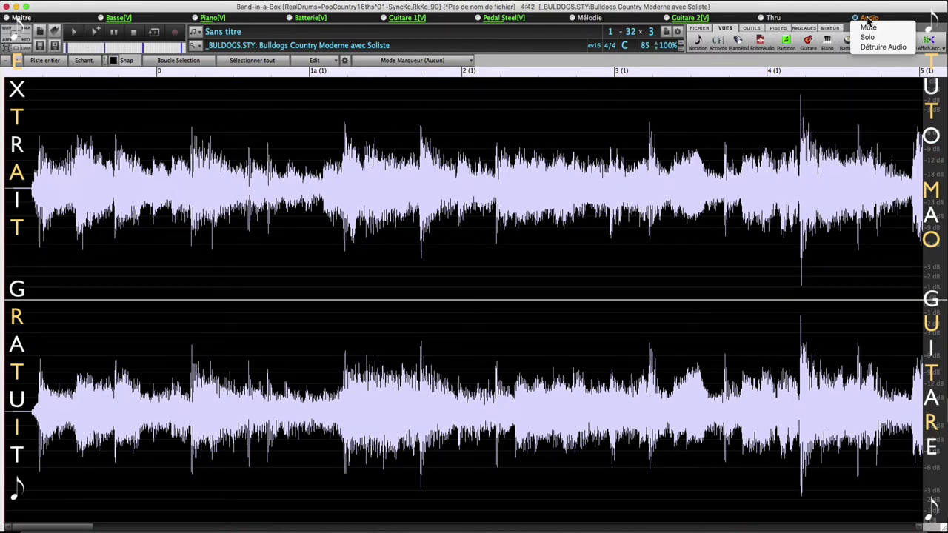
left_click(867, 37)
- Play the imported audio while widening the waveform view to about 22 bars, and stop playback
left_click(77, 32)
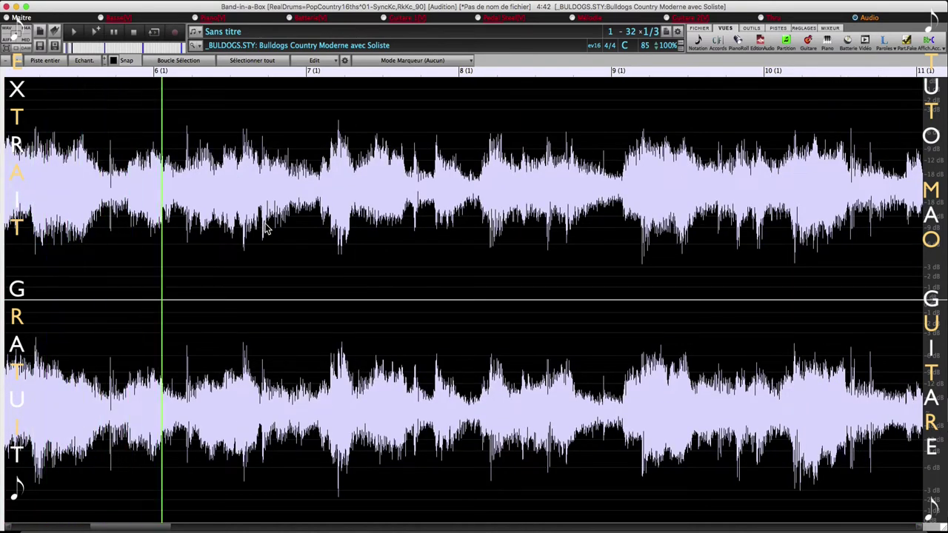
key("minus")
key("minus")
key("minus")
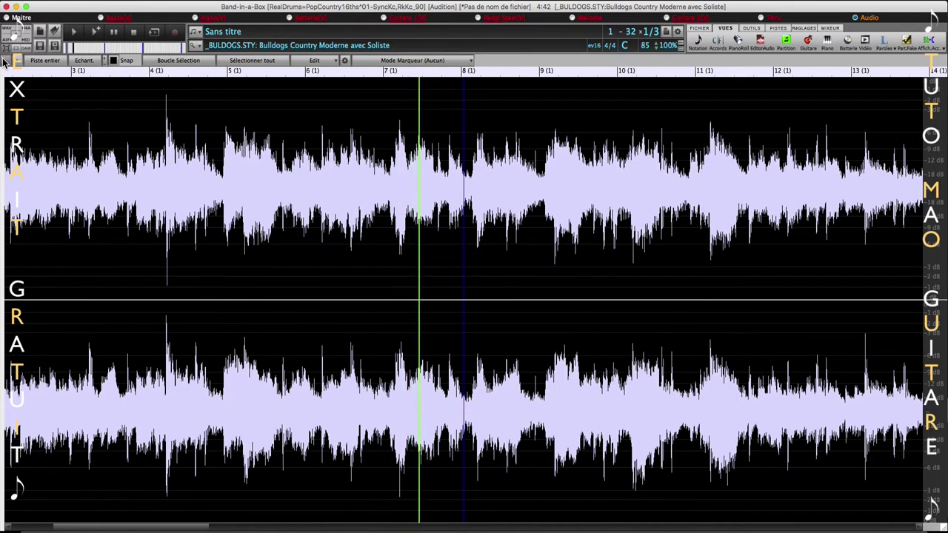
key("minus")
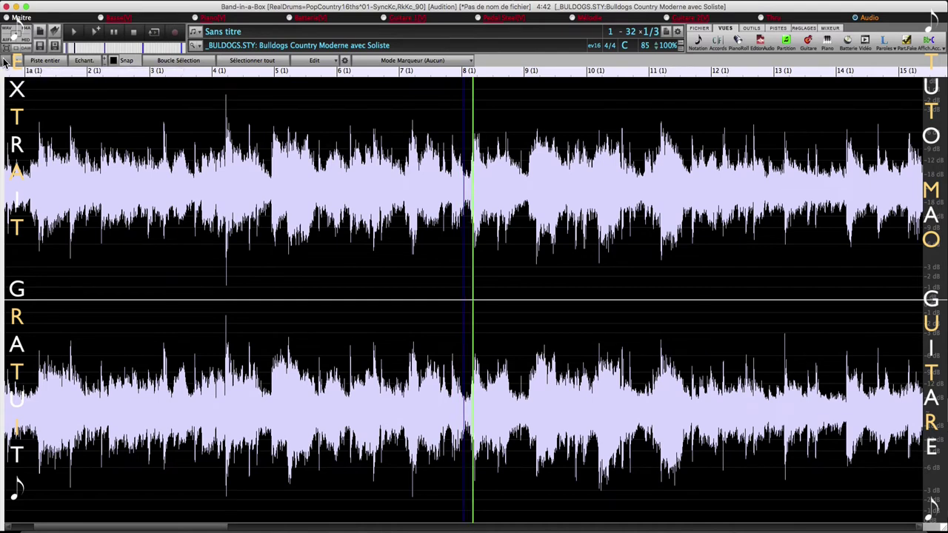
key("minus")
key("minus")
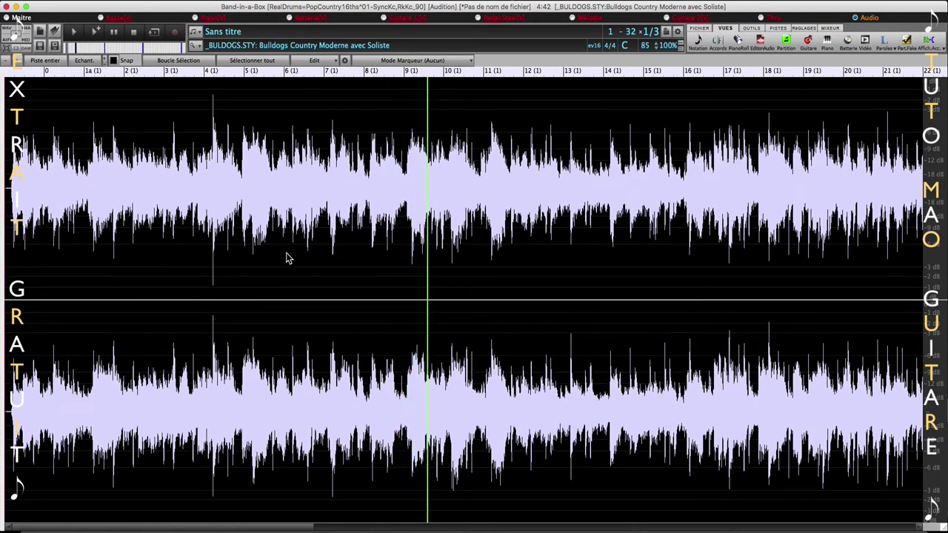
left_click(134, 34)
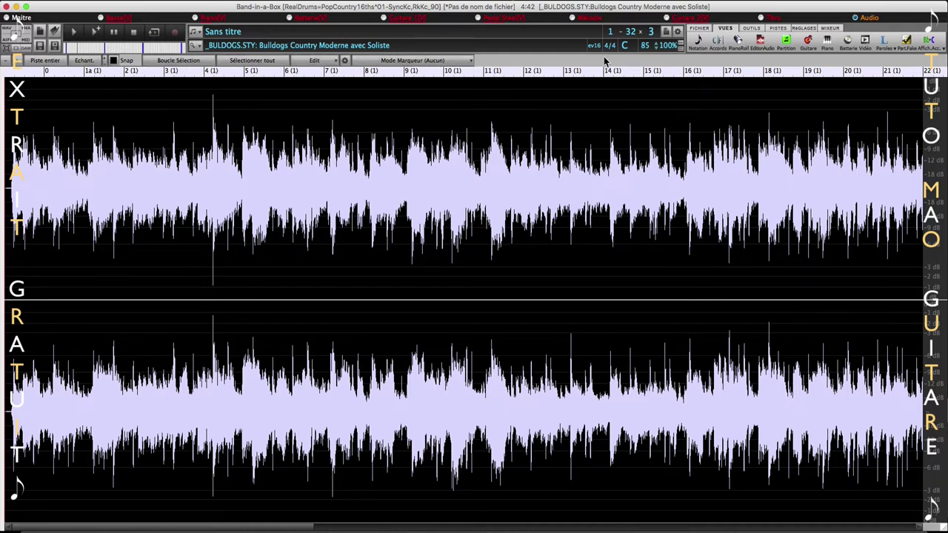
- Return to the chord sheet and disable the Bulldogs Country Moderne avec Soliste style
left_click(761, 45)
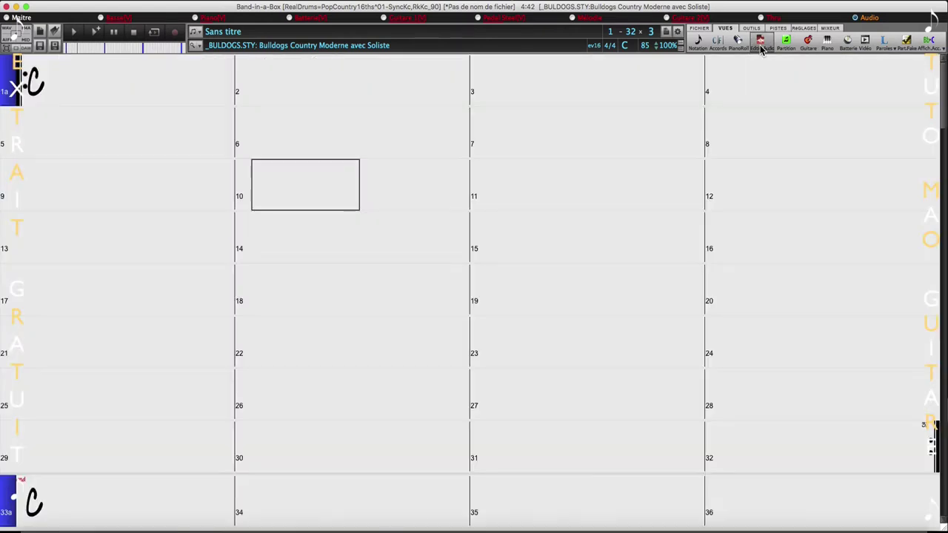
left_click(227, 48)
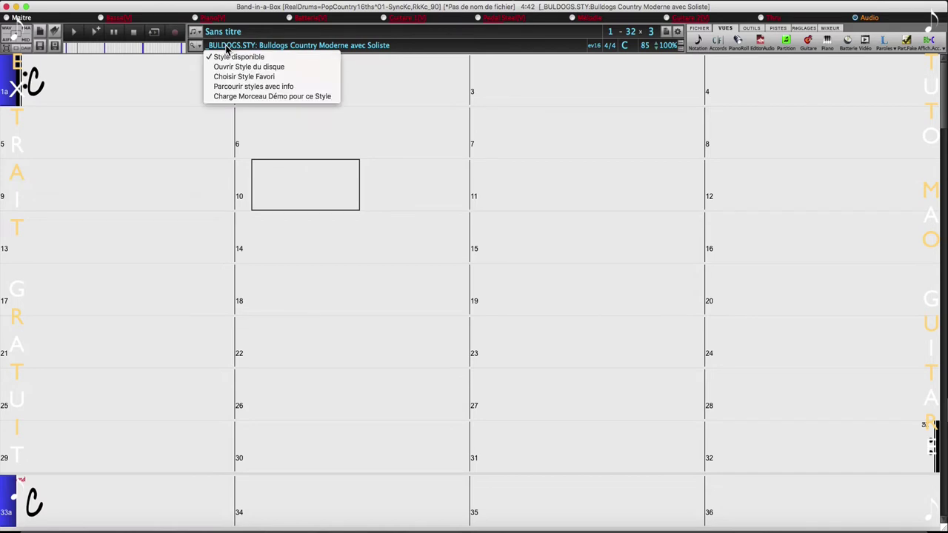
left_click(229, 57)
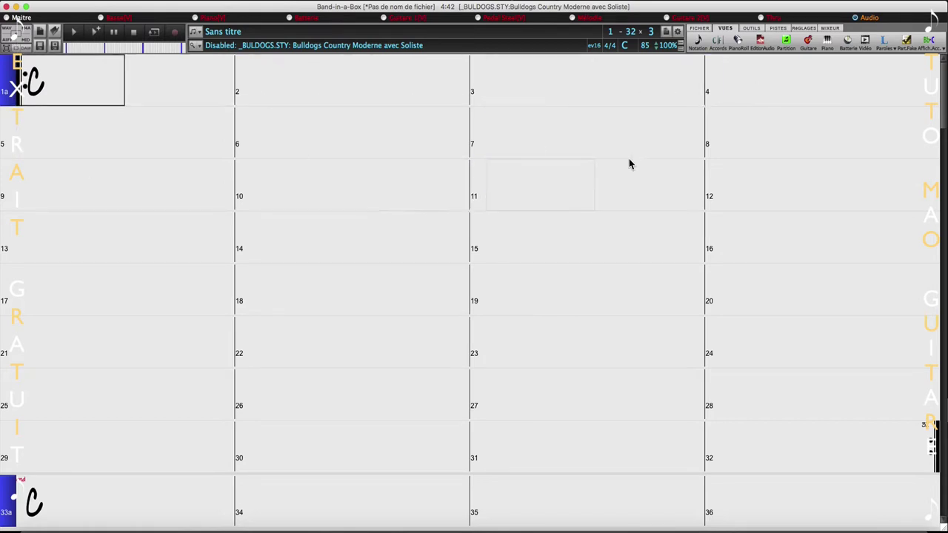
- Reopen the audio editor, enlarge the waveform to about ten bars, and play its opening bars before stopping
left_click(760, 43)
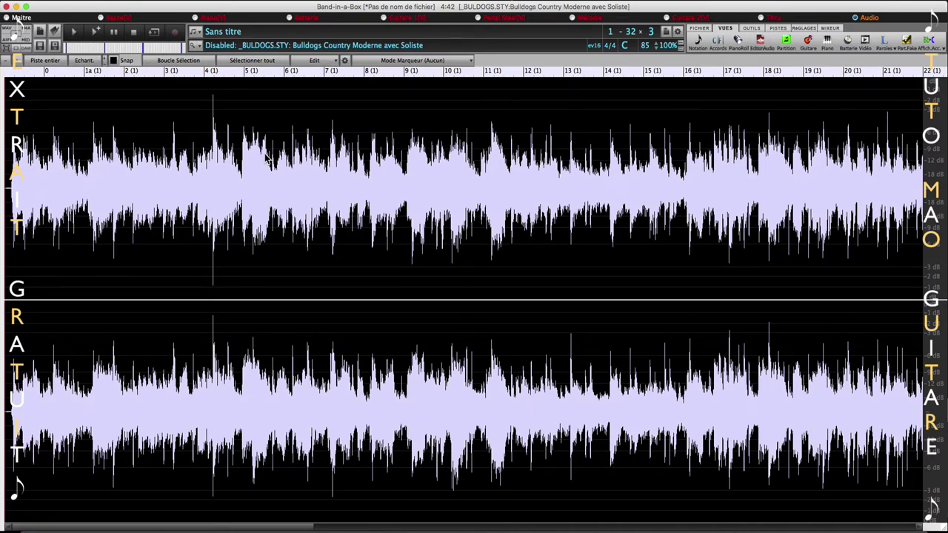
left_click(18, 63)
left_click(17, 63)
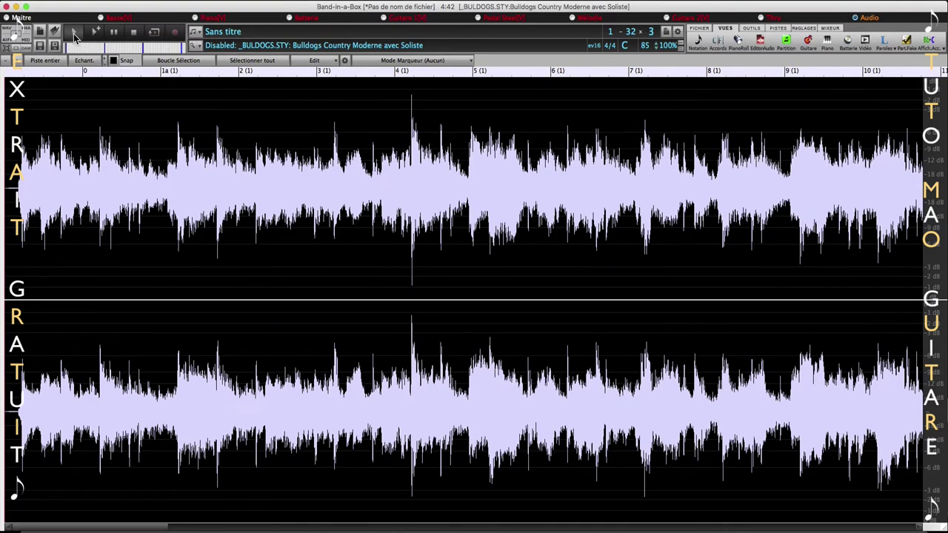
left_click(74, 32)
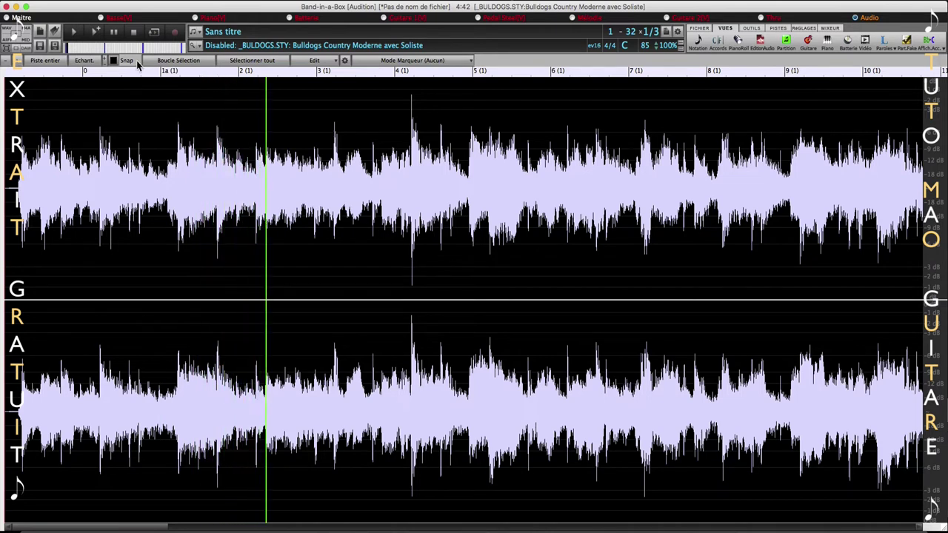
left_click(135, 33)
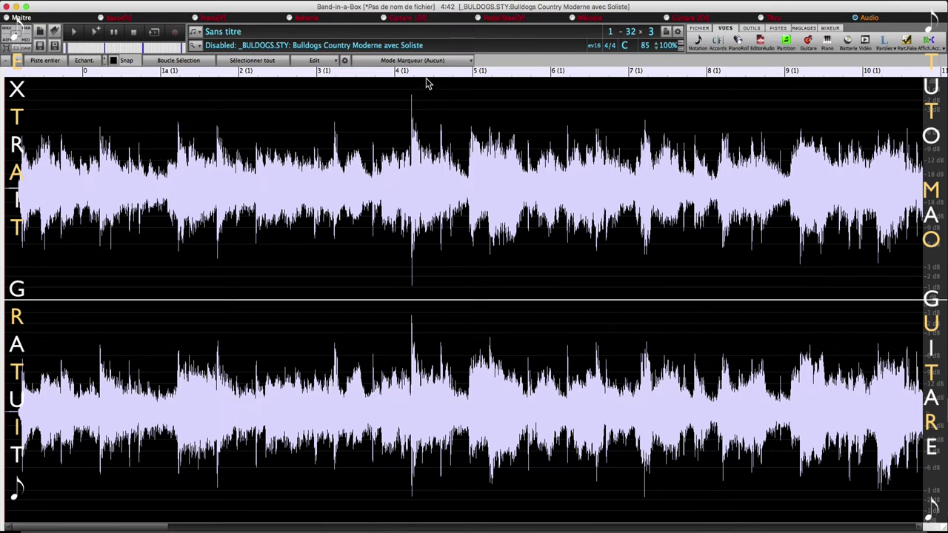
- Set the marker mode to Assistant Accords Audio and play the start of the audio to locate its first downbeat
left_click(407, 62)
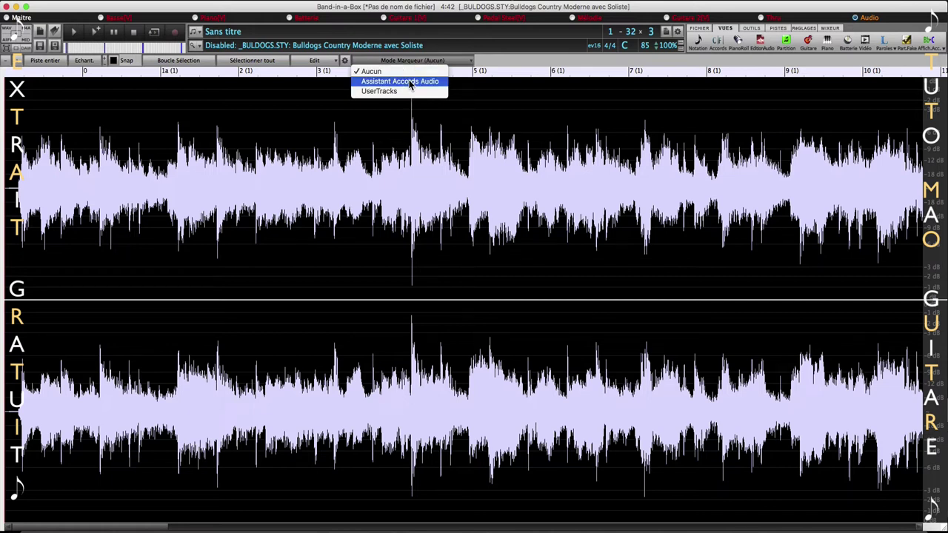
left_click(409, 82)
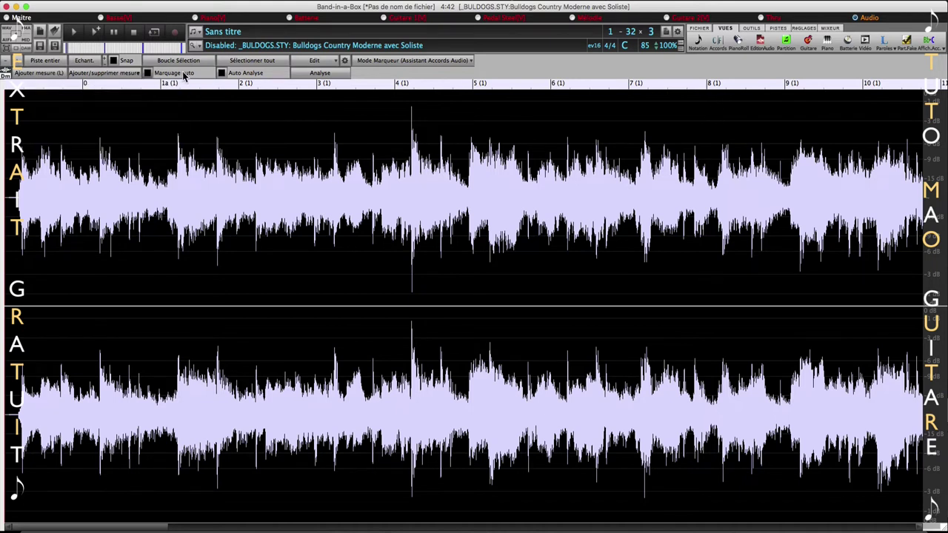
left_click(75, 33)
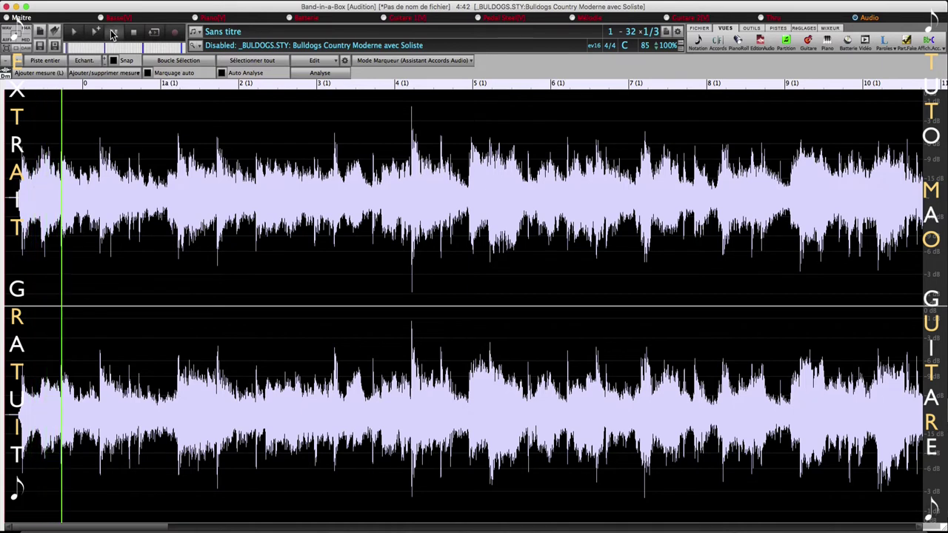
left_click(74, 34)
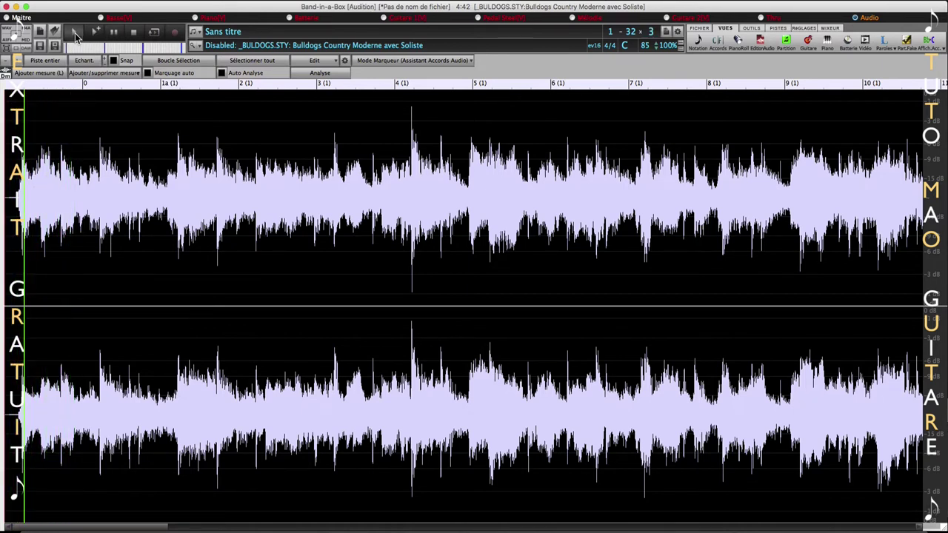
left_click(133, 32)
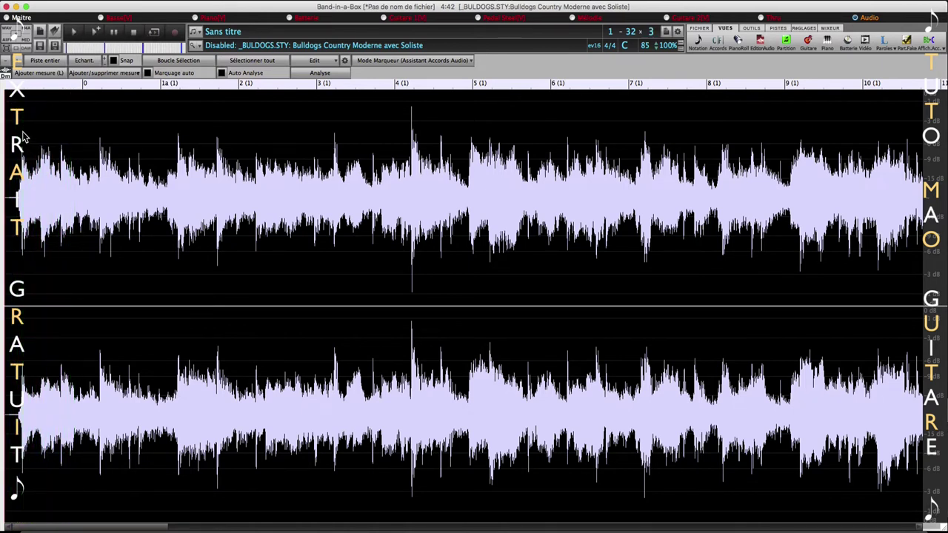
- Add bar markers at the waveform's first downbeat and at the strong attack just after bar 0, playing the audio to check the second position
left_click(23, 134)
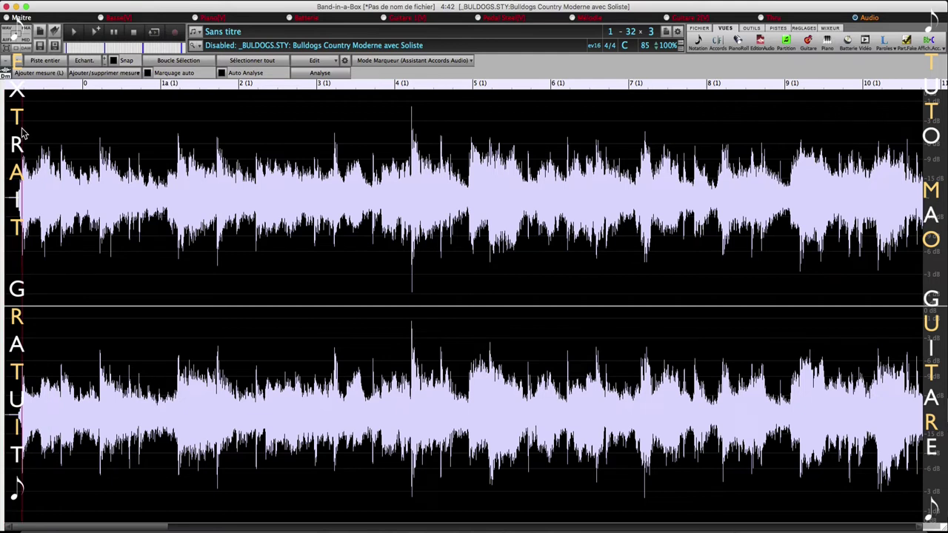
left_click(39, 76)
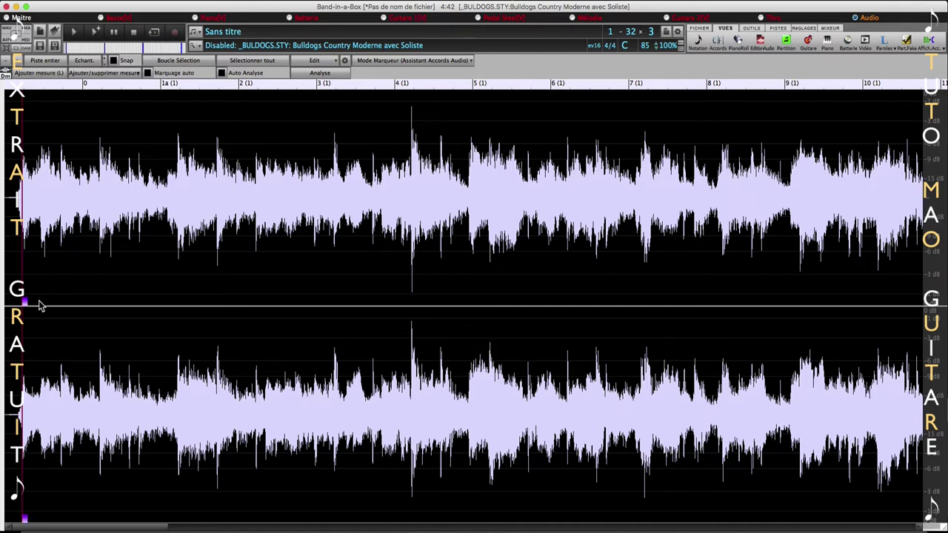
left_click(100, 98)
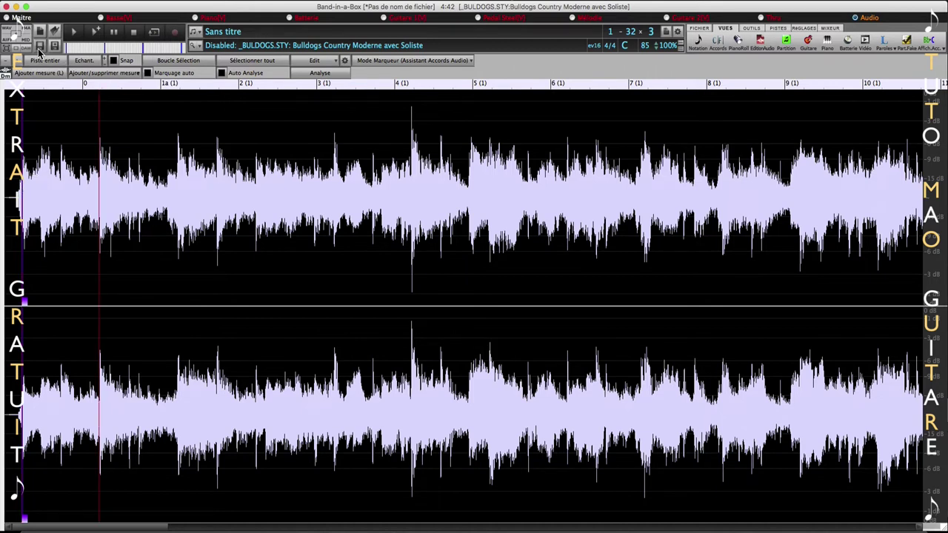
left_click(73, 34)
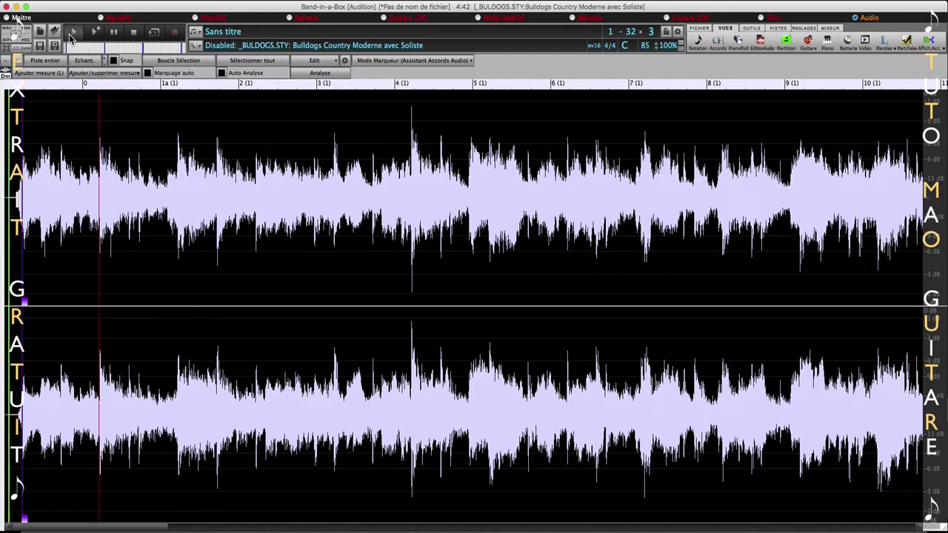
left_click(134, 33)
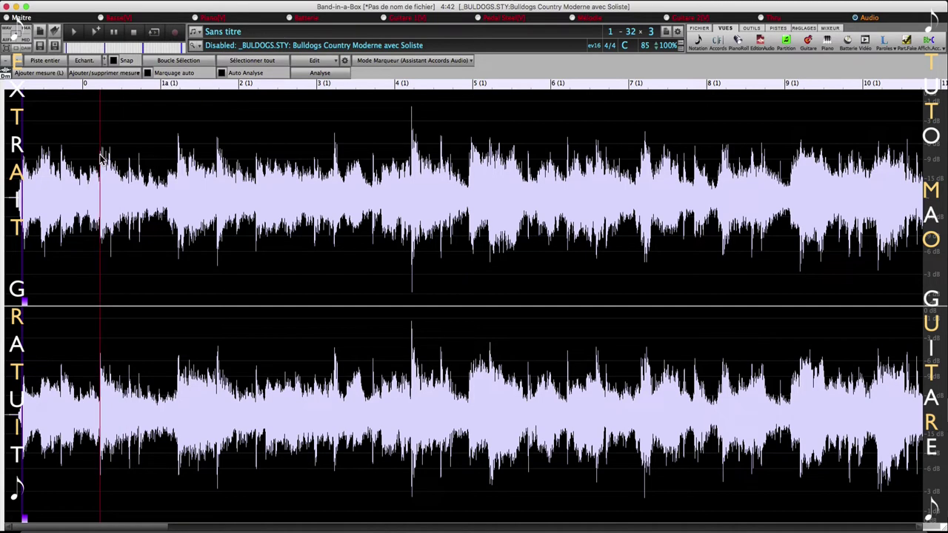
left_click(50, 74)
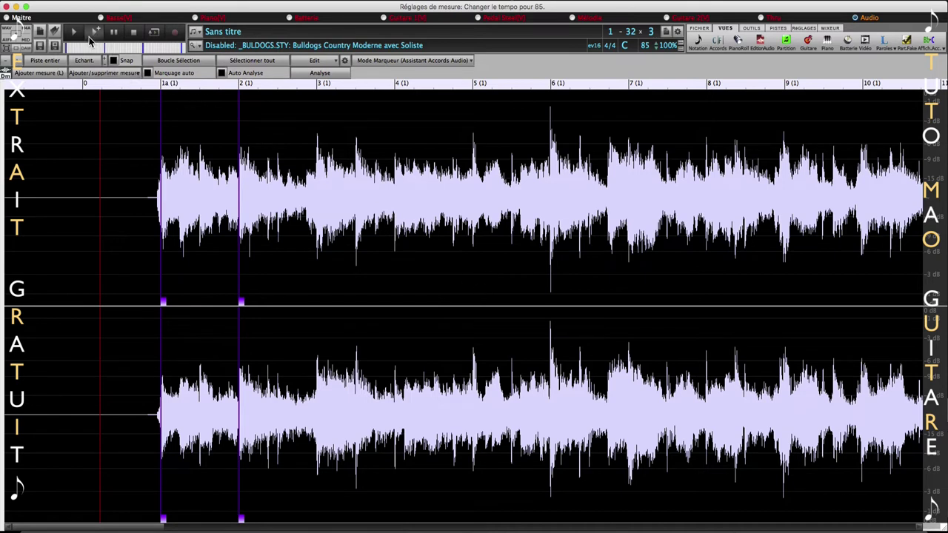
- Play the audio to check the existing markers, add a bar marker at the strong attack at bar 3, and enable Marquage auto
left_click(80, 35)
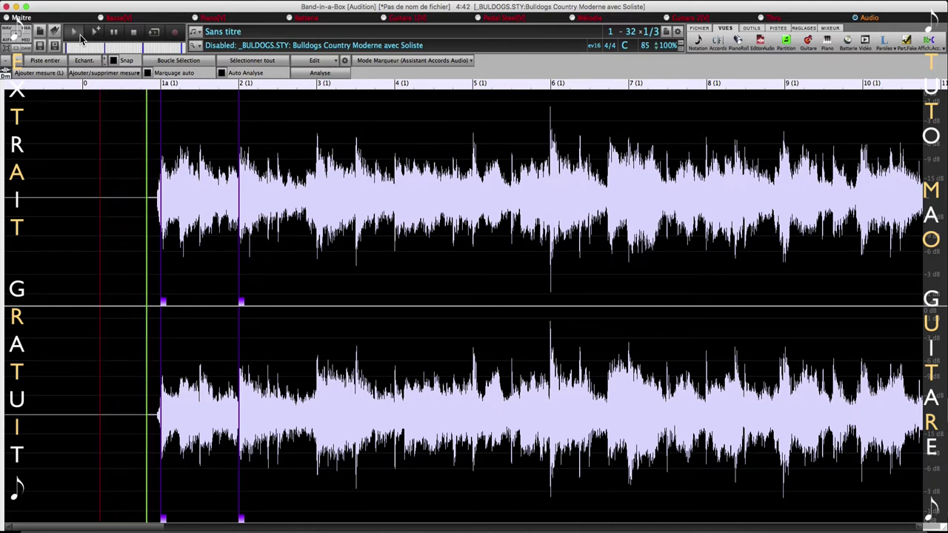
left_click(134, 36)
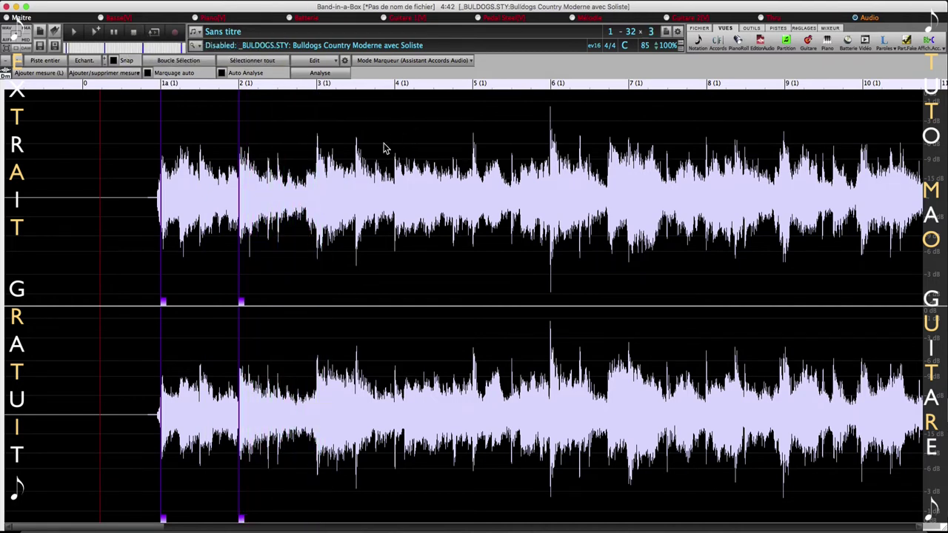
left_click(318, 144)
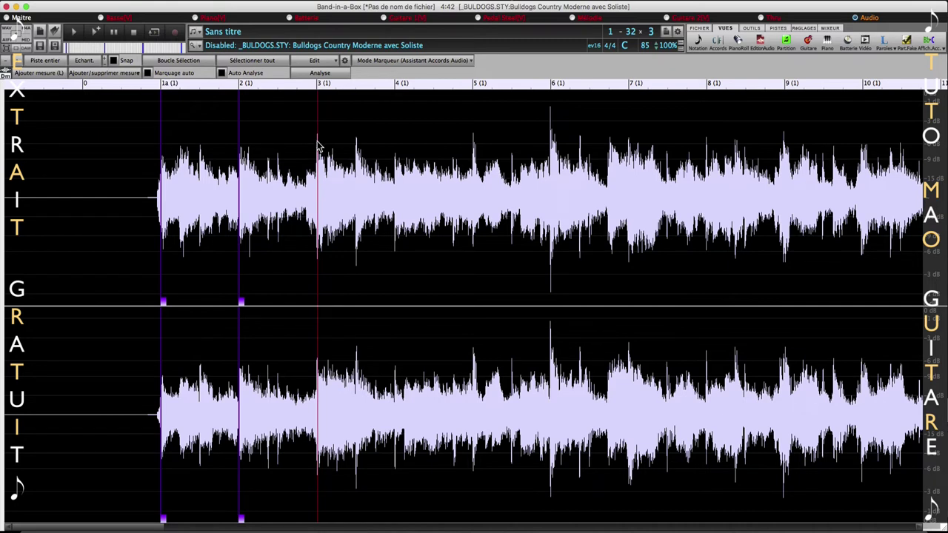
left_click(46, 73)
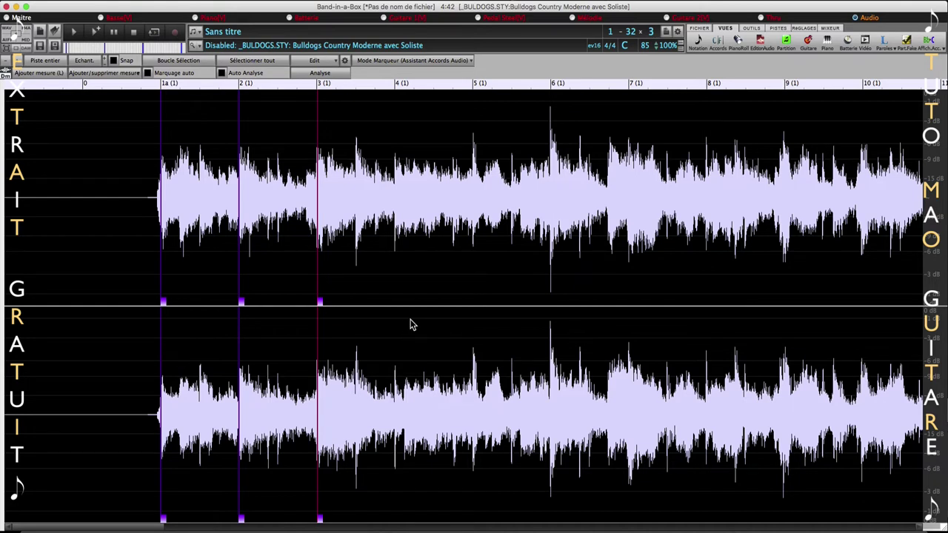
left_click(148, 74)
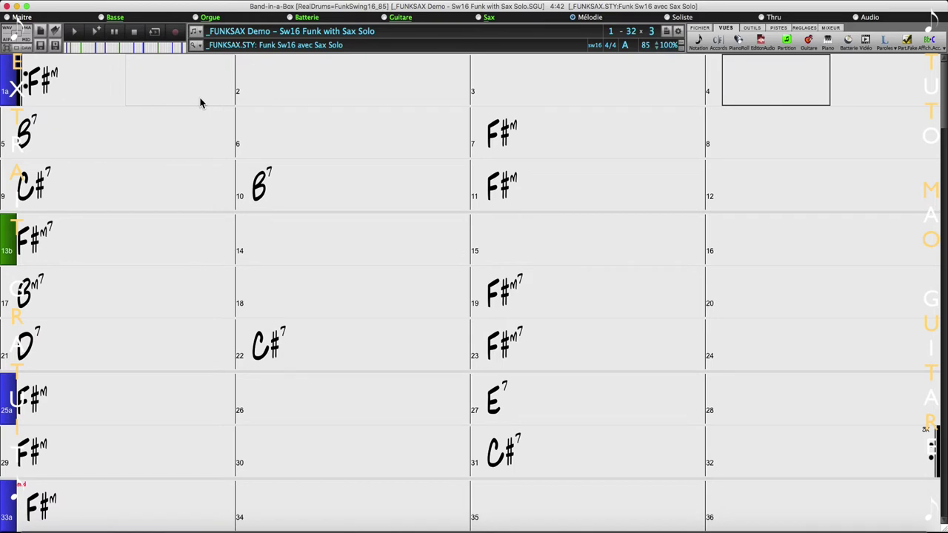
- Choose the _FUNKSAX style (Funk Sw16 avec Sax Solo) in the StylePicker and load its demo song
left_click(194, 45)
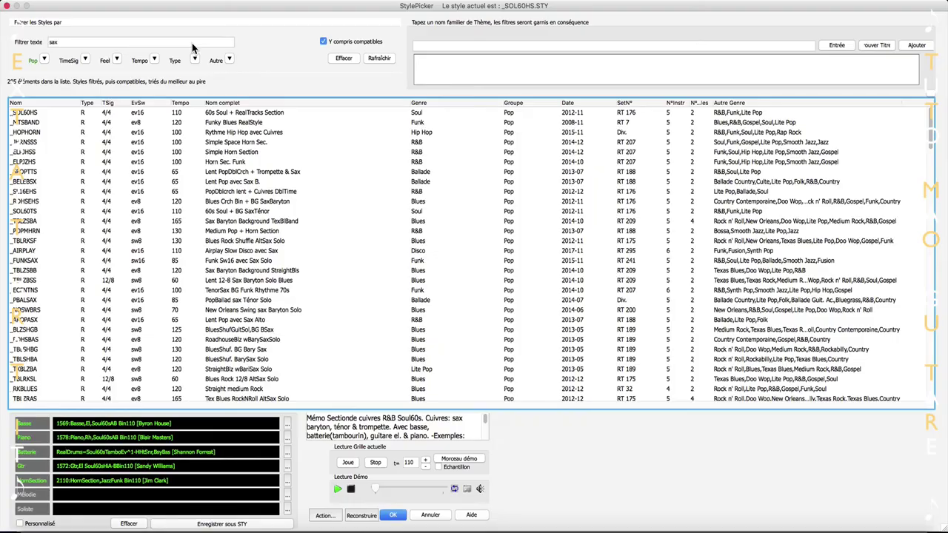
left_click(45, 60)
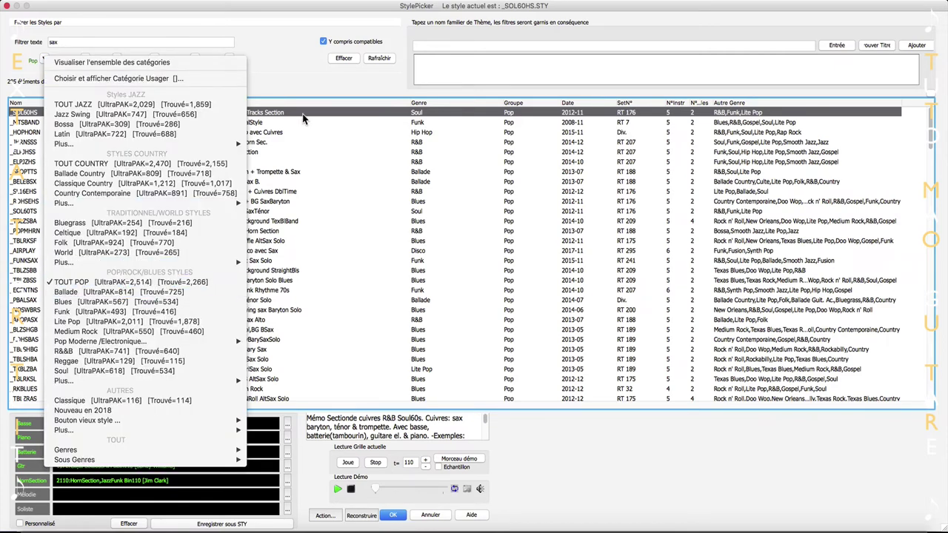
left_click(295, 58)
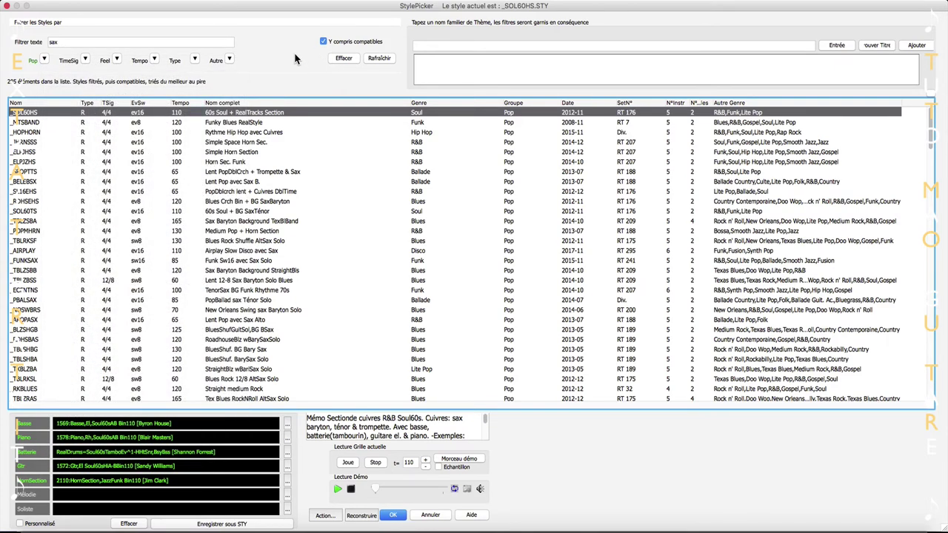
left_click(79, 265)
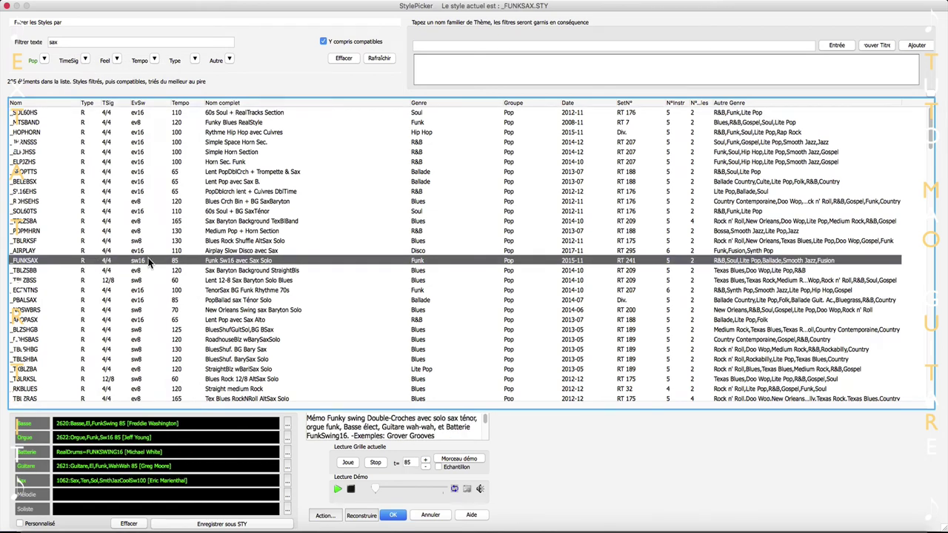
left_click(458, 460)
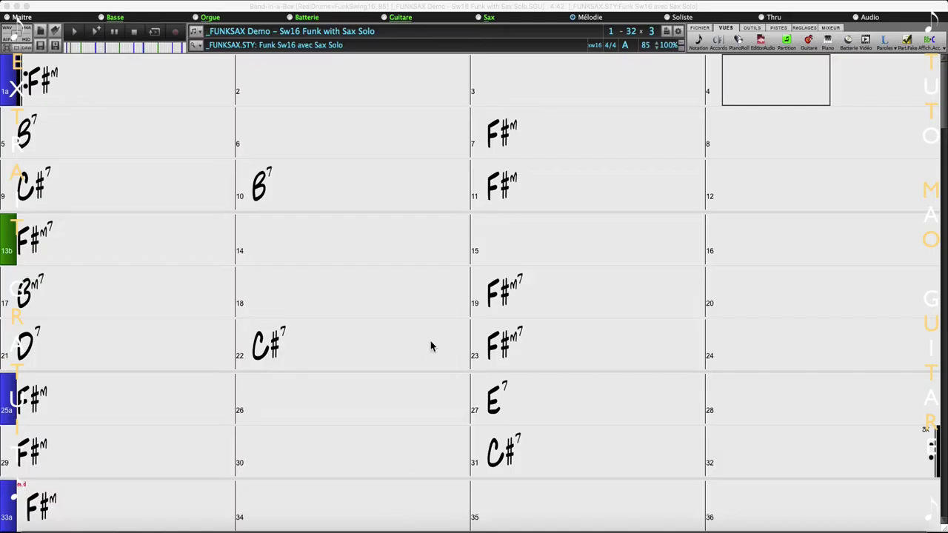
- Play the demo song from bar 1, stop it, and briefly check the audio editor
left_click(54, 88)
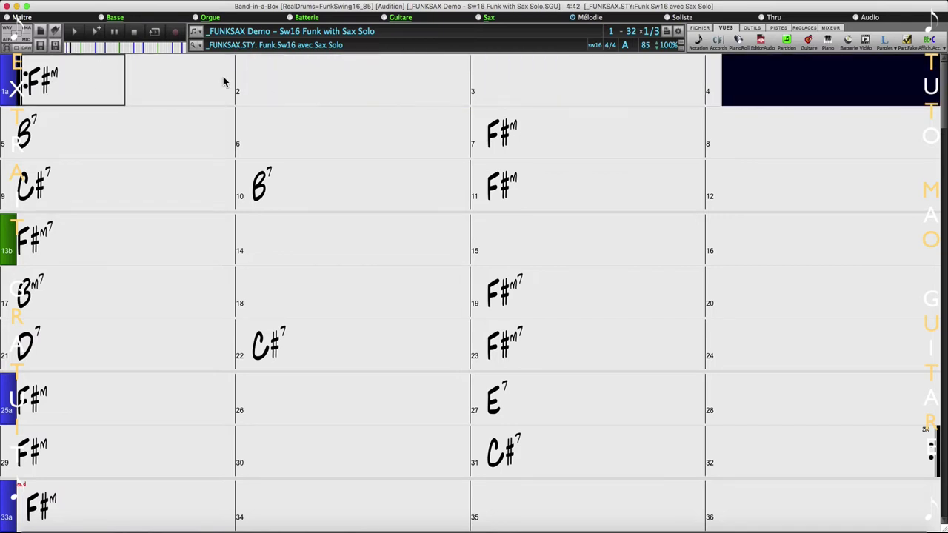
left_click(138, 33)
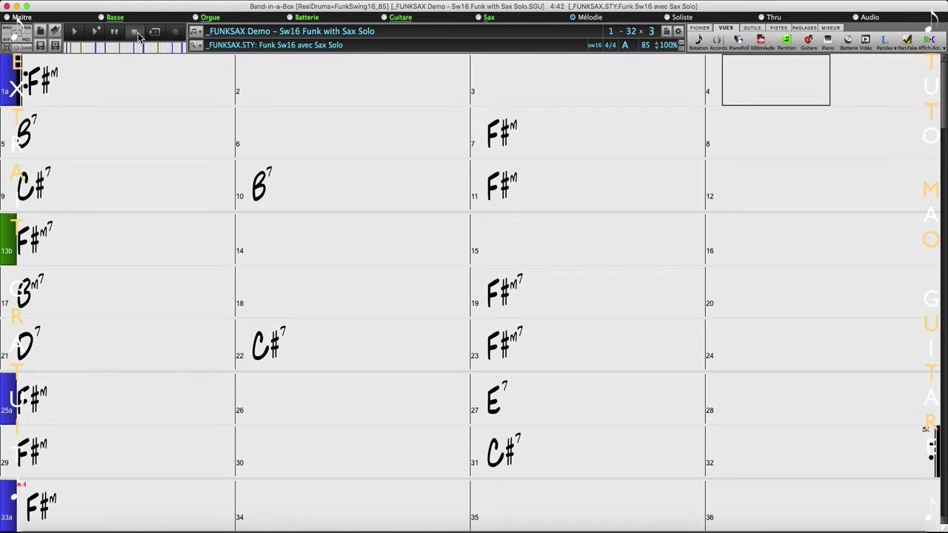
left_click(767, 47)
left_click(767, 47)
- Save the Sax track as an AIFF file named "sax solo" in the desktop's BIAB 2018 folder
left_click(490, 18)
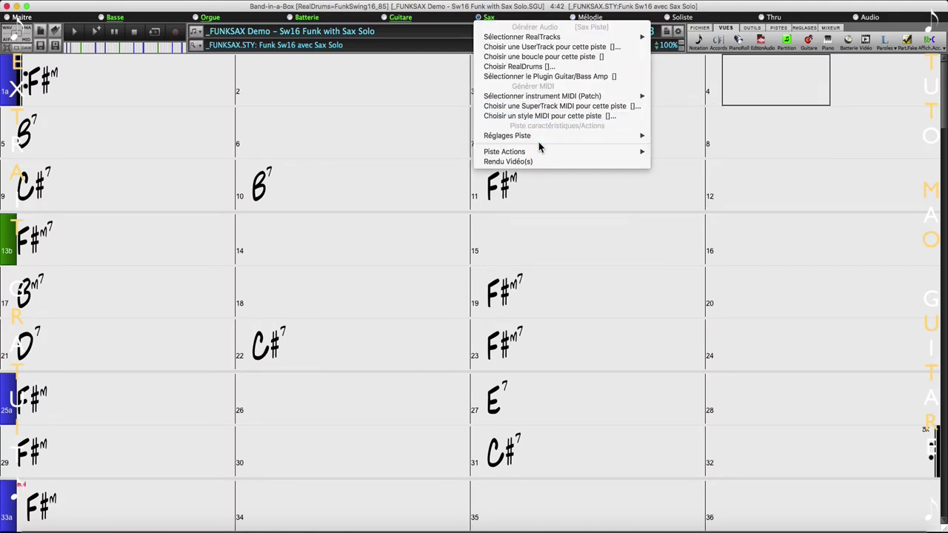
mouse_move(541, 152)
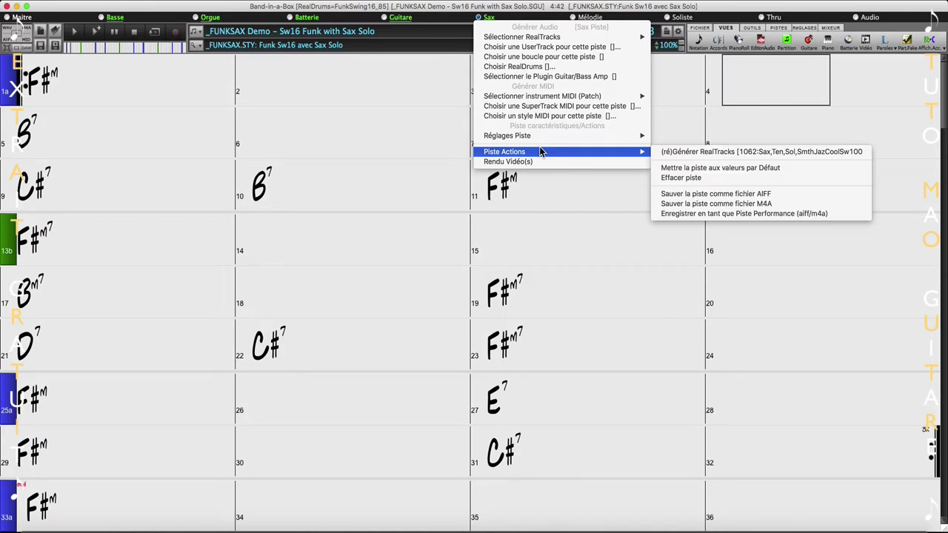
left_click(721, 195)
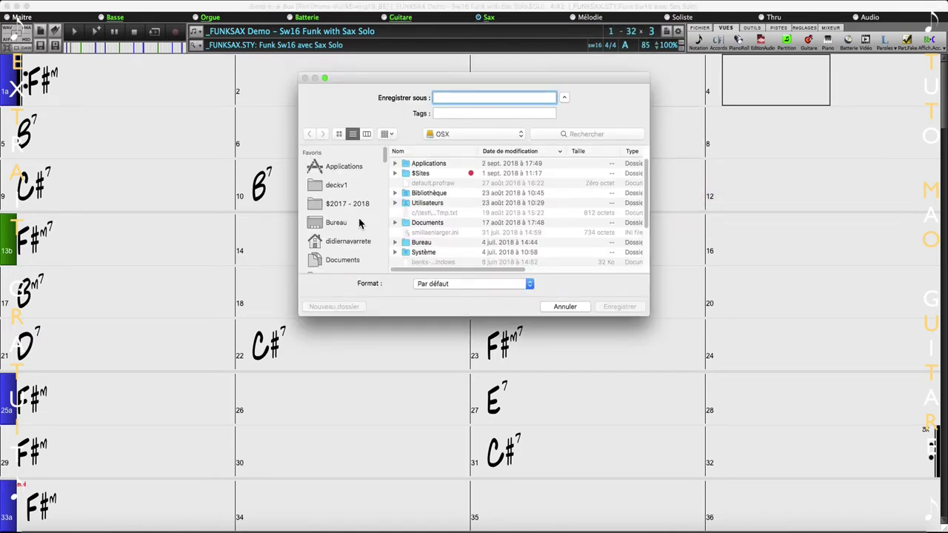
left_click(358, 220)
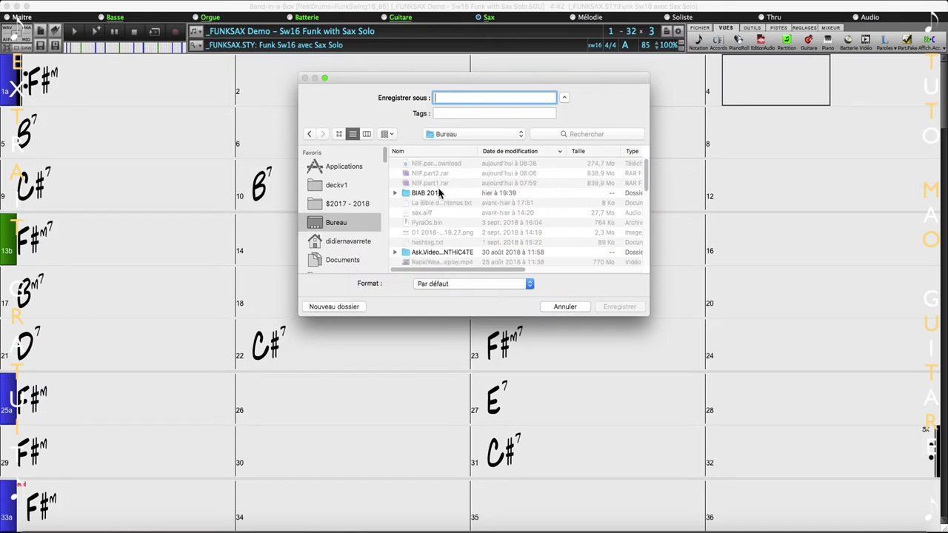
double_click(439, 192)
left_click(477, 98)
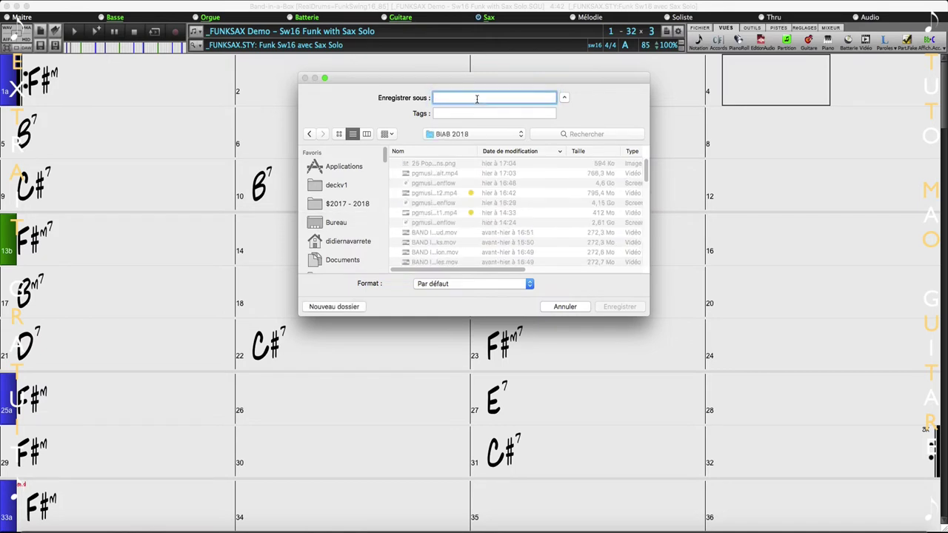
type("ax solo")
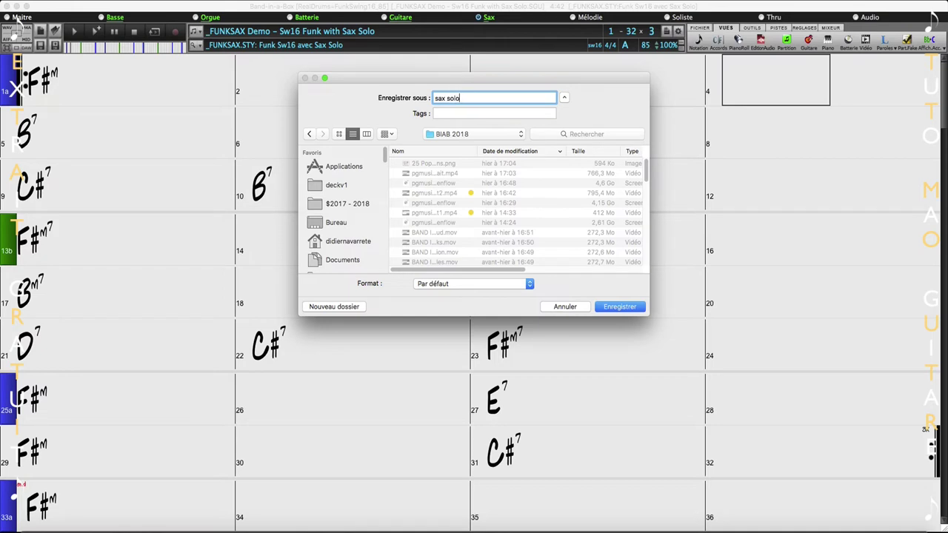
key("Return")
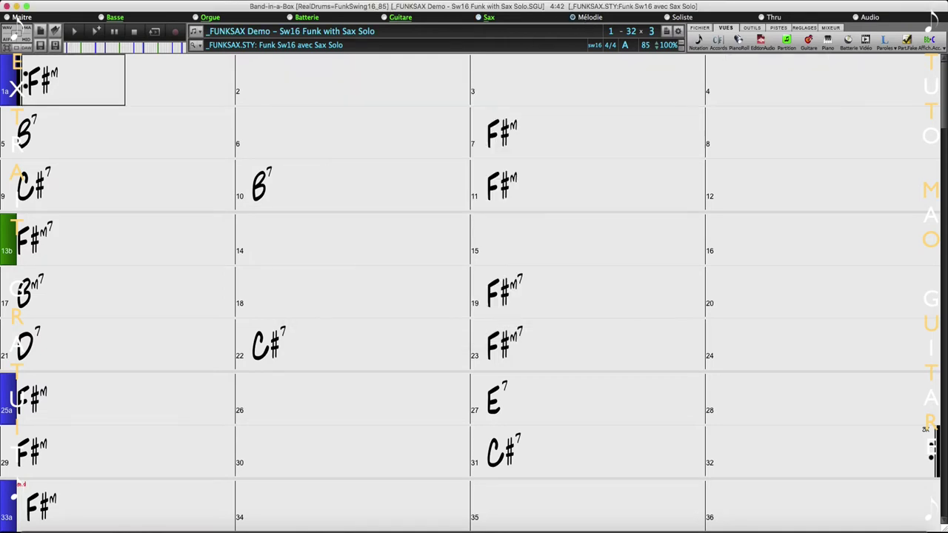
- Import sax solo.aiff as audio at chorus 1, bar -1, beat 1, tick 0, overwriting the present audio
left_click(105, 2)
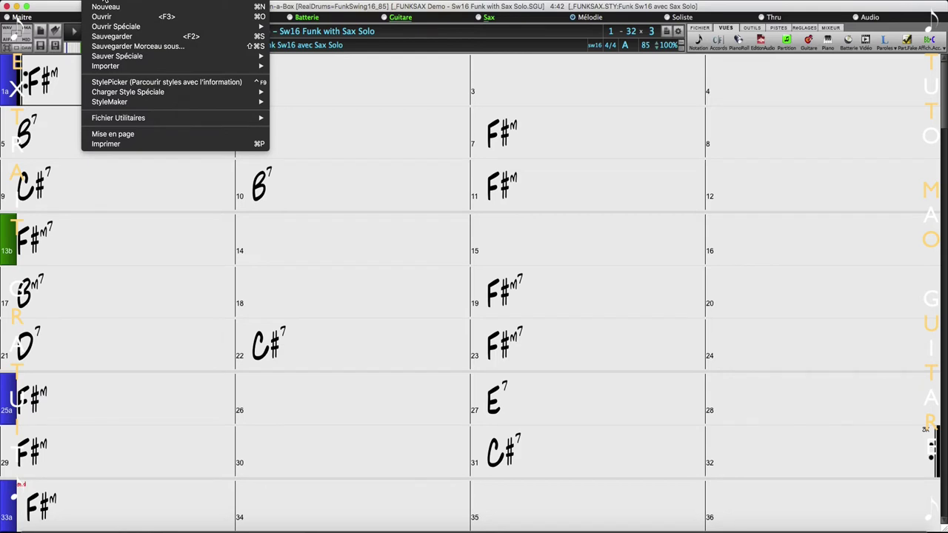
mouse_move(135, 59)
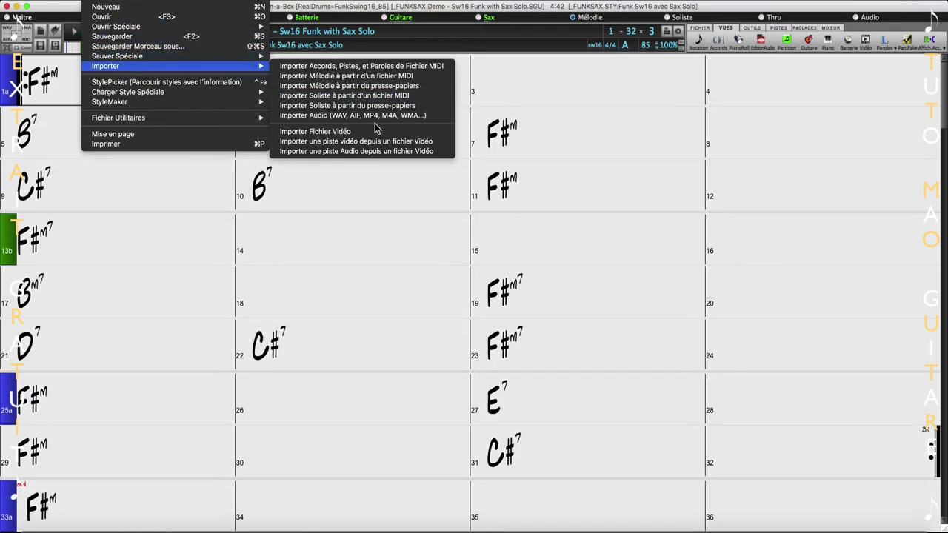
left_click(357, 116)
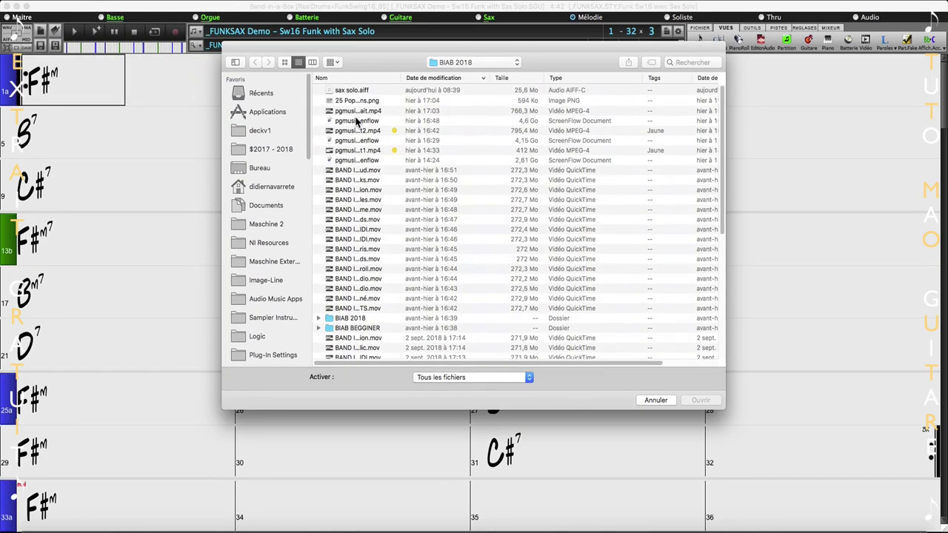
double_click(351, 91)
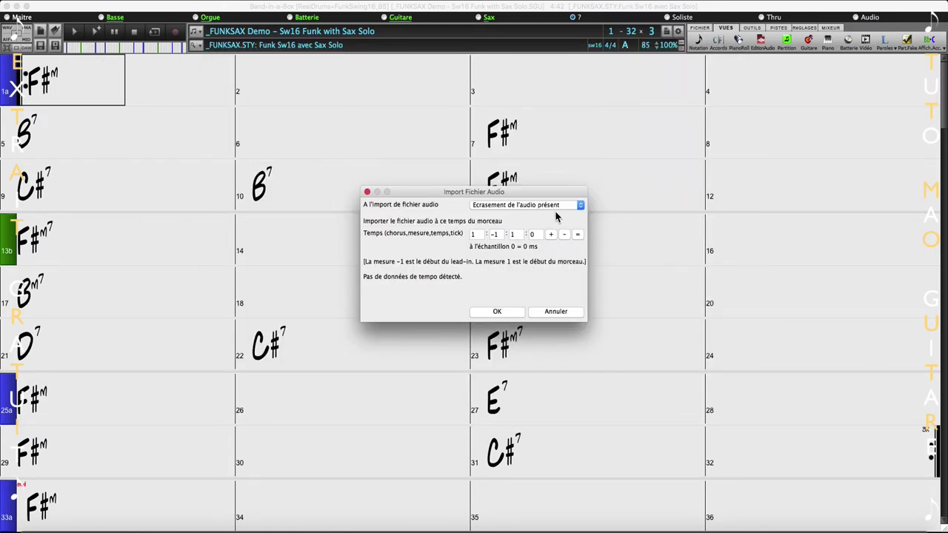
left_click(496, 312)
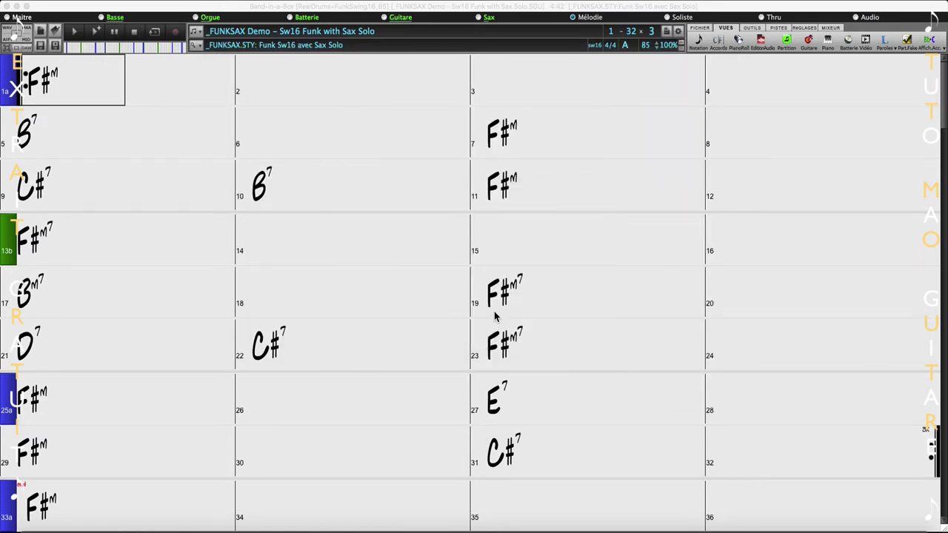
- Solo the Audio track and play its opening bars before stopping
left_click(861, 22)
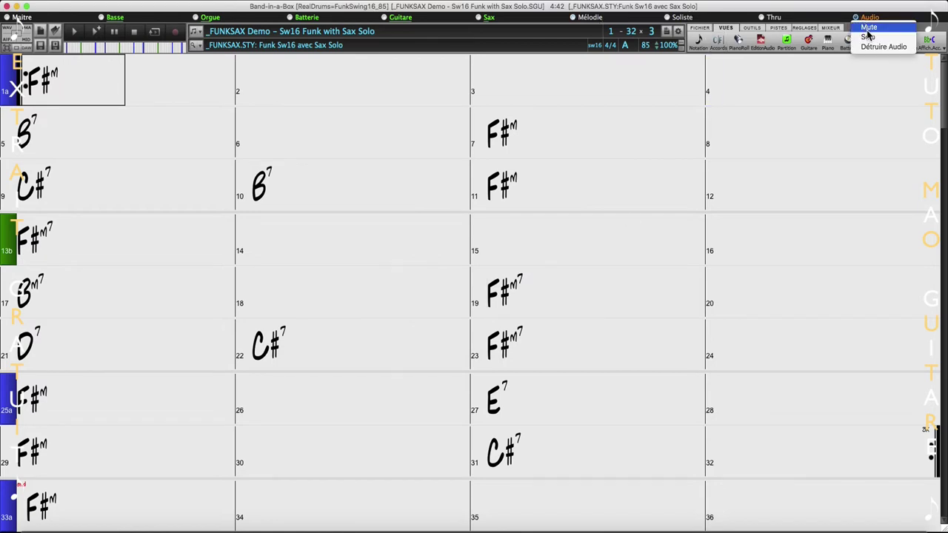
left_click(868, 27)
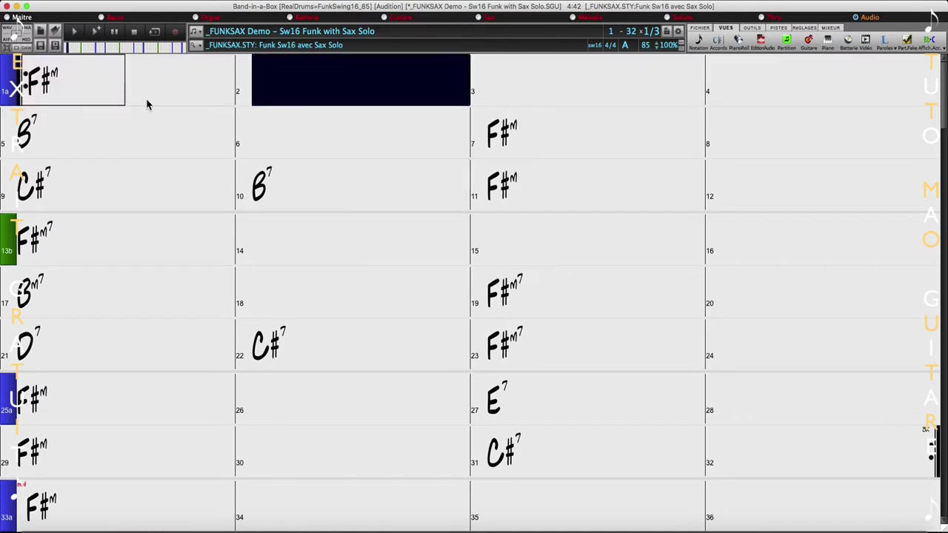
left_click(134, 33)
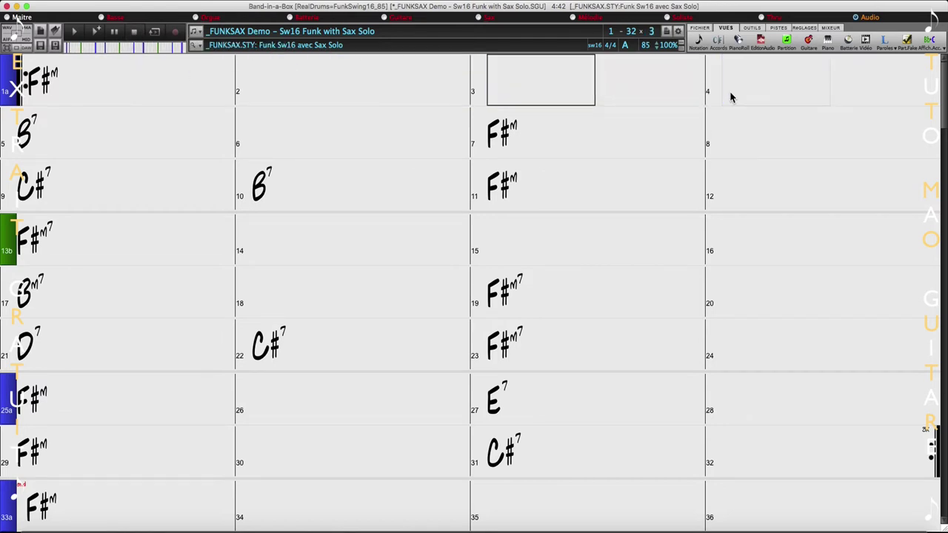
- Open the audio editor and shrink the imported saxophone waveform until the whole song fits in view
left_click(759, 42)
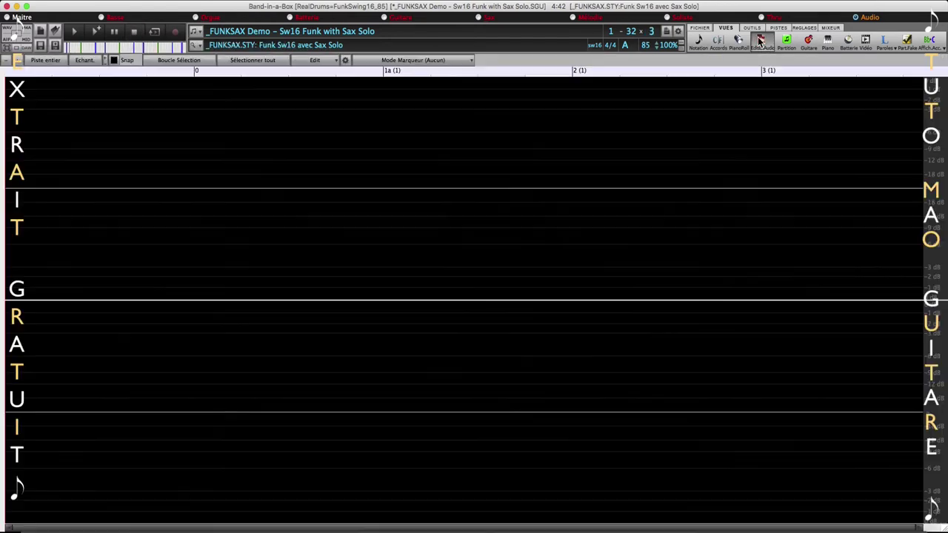
left_click(7, 62)
left_click(7, 62)
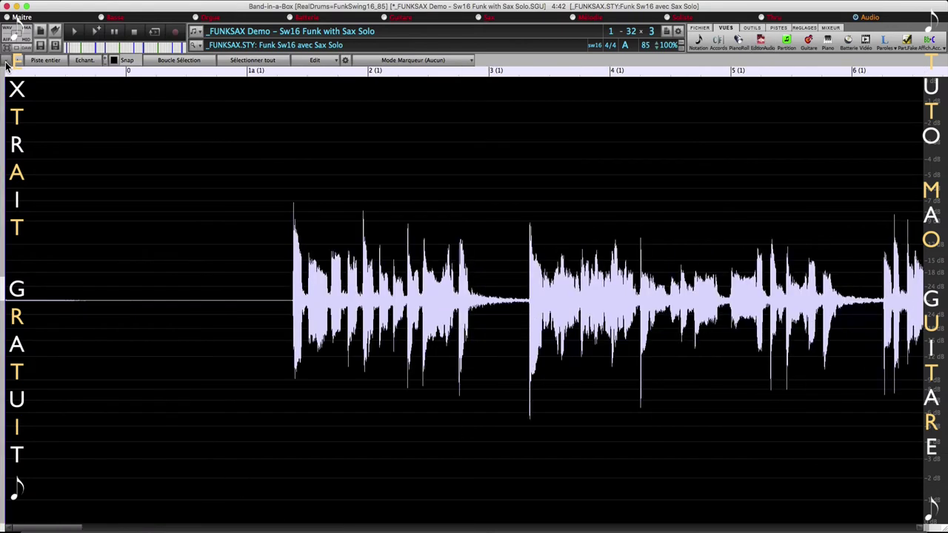
left_click(6, 63)
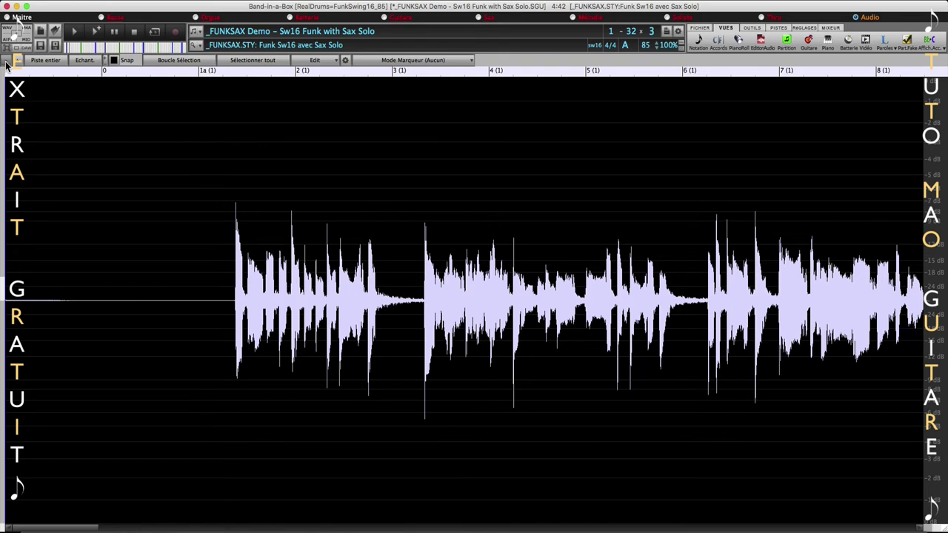
left_click(7, 62)
left_click(7, 62)
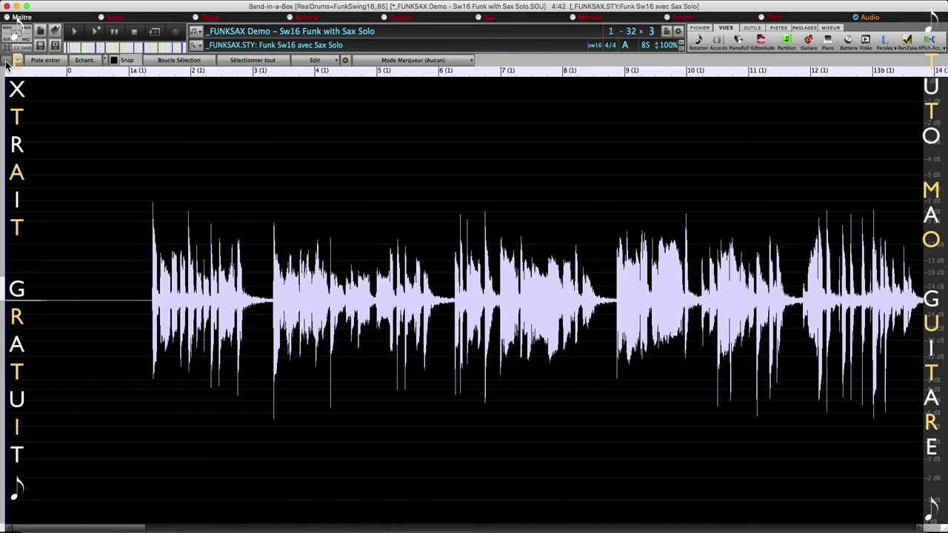
left_click(7, 63)
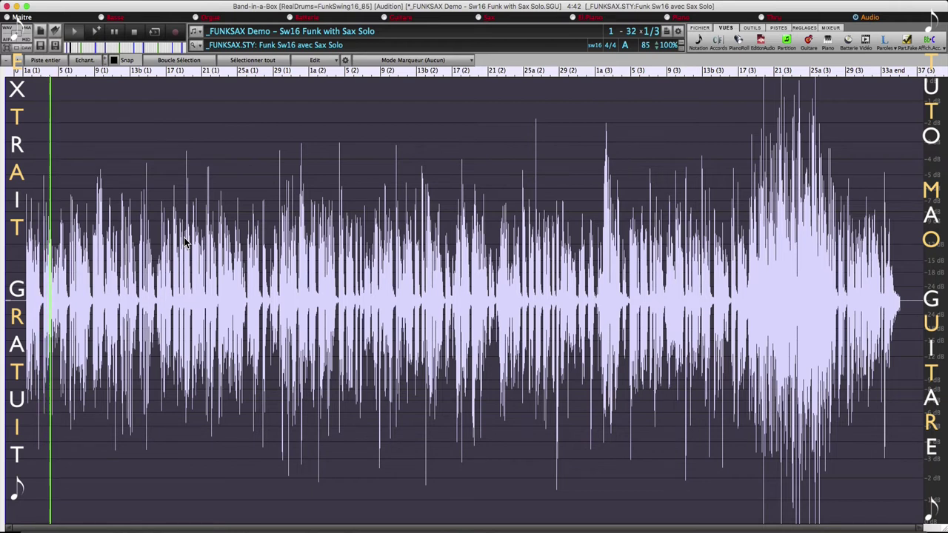
- Turn off solo on the Audio track during playback and open the mixer
left_click(868, 17)
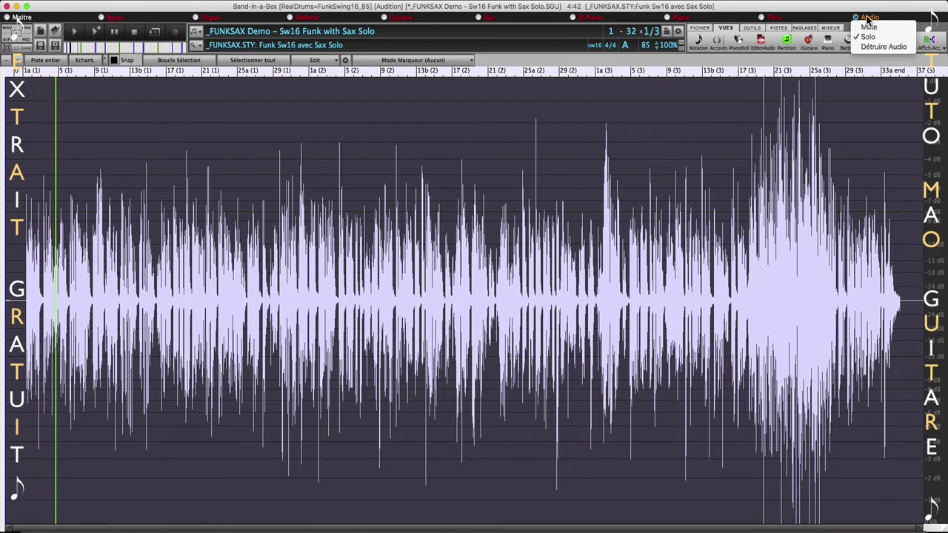
left_click(870, 36)
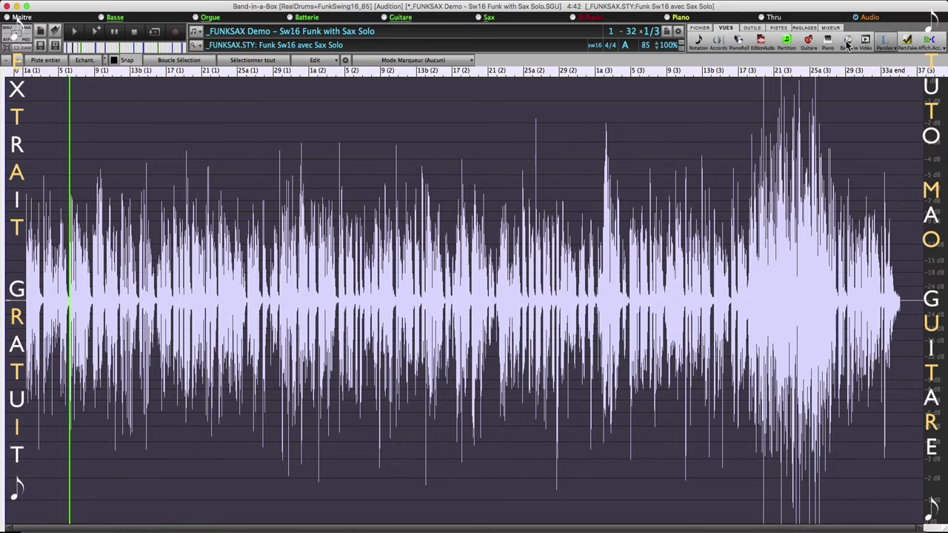
left_click(848, 44)
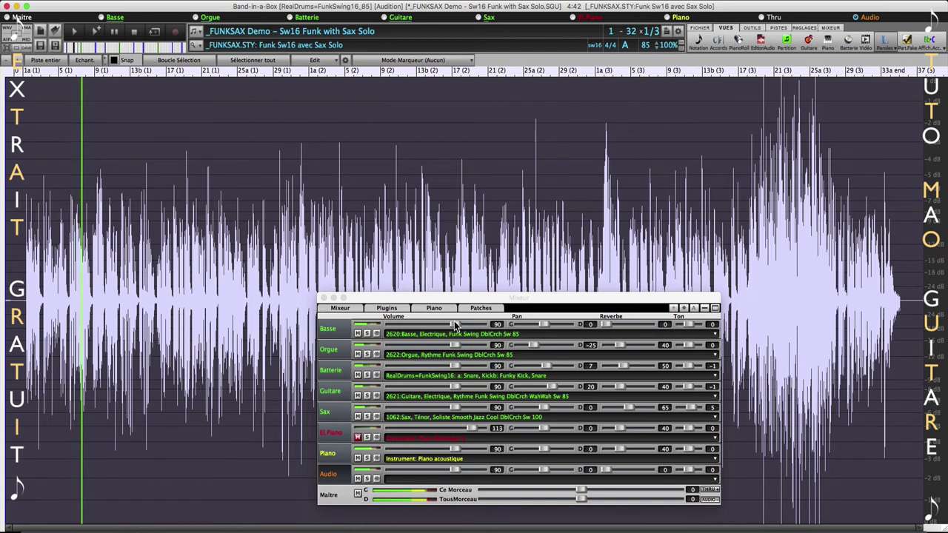
- Set the mixer volumes to Basse 79, Orgue 75, Batterie 76, Guitare 70 and Sax 82, and mute the Piano track
left_click_drag(455, 326, 448, 407)
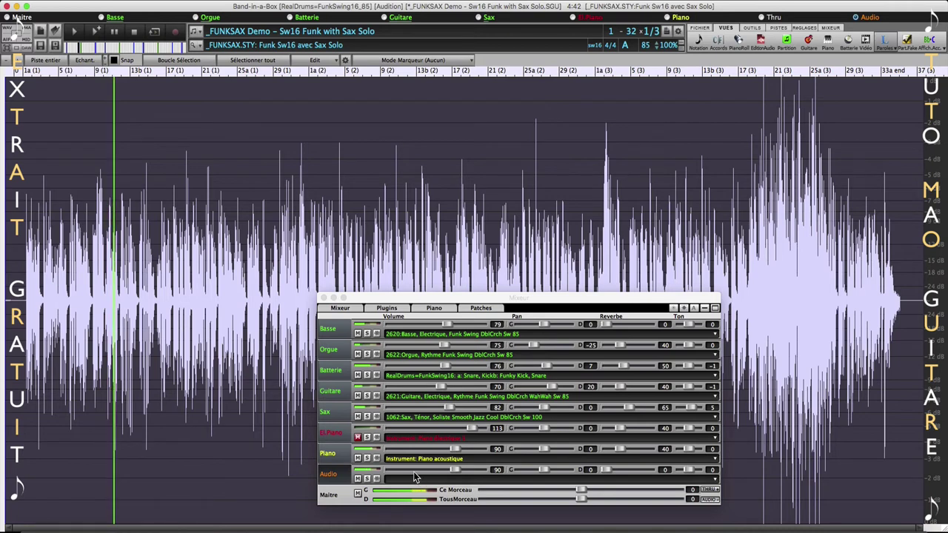
left_click(357, 457)
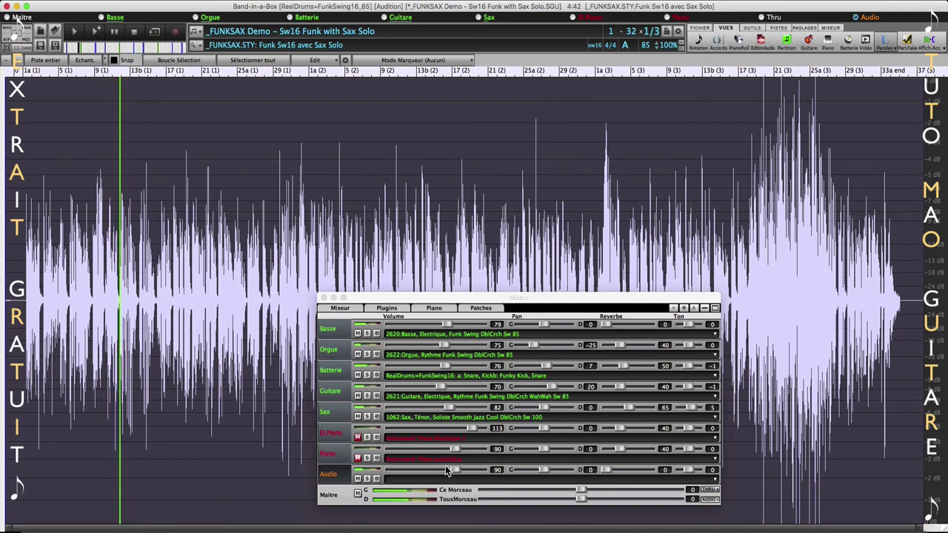
- Balance the two saxophone parts during playback with the Audio track's volume at 91 and the Sax track's volume at 87
left_click_drag(453, 470, 468, 473)
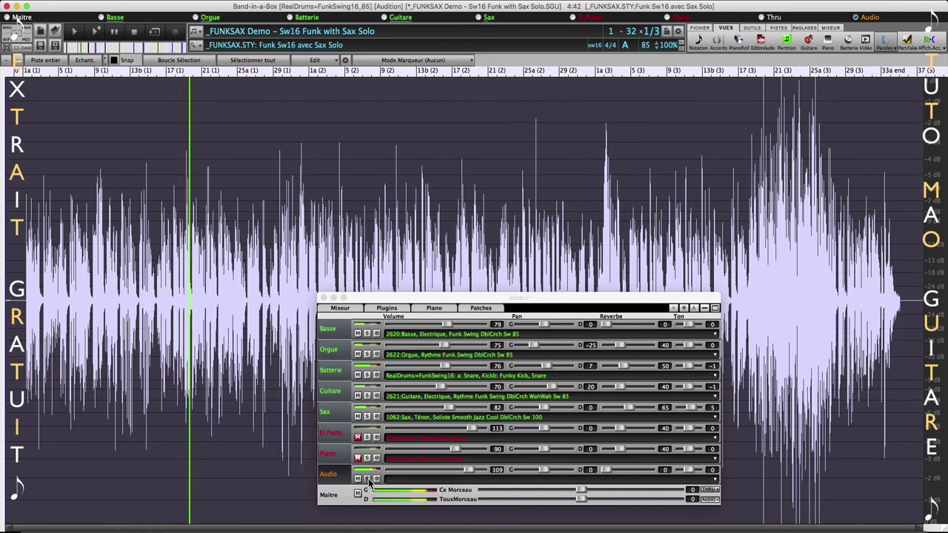
left_click(462, 471)
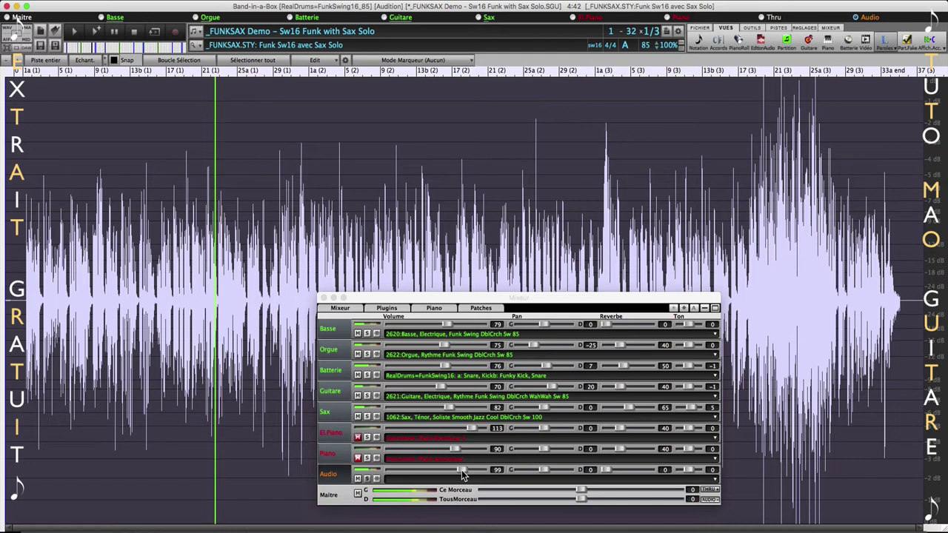
left_click_drag(463, 474, 455, 474)
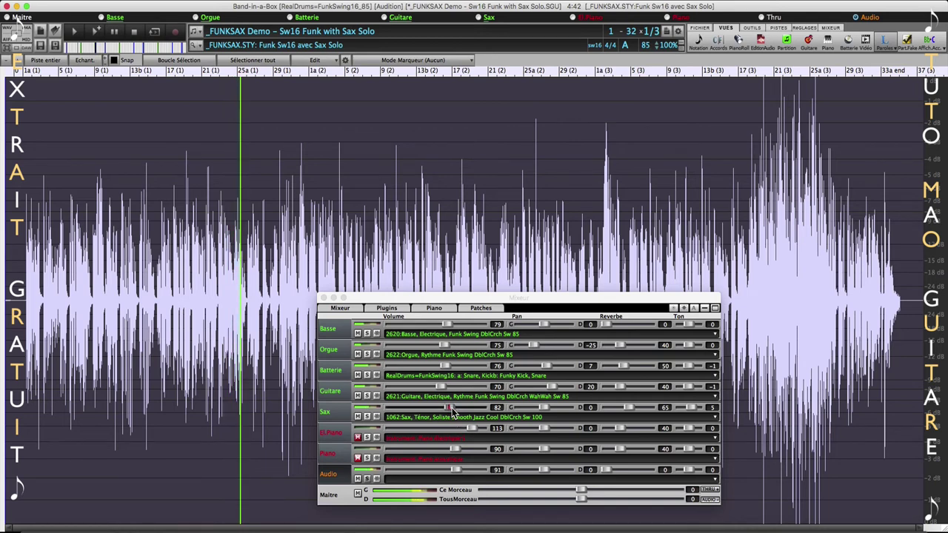
left_click_drag(450, 408, 457, 408)
left_click_drag(457, 471, 457, 474)
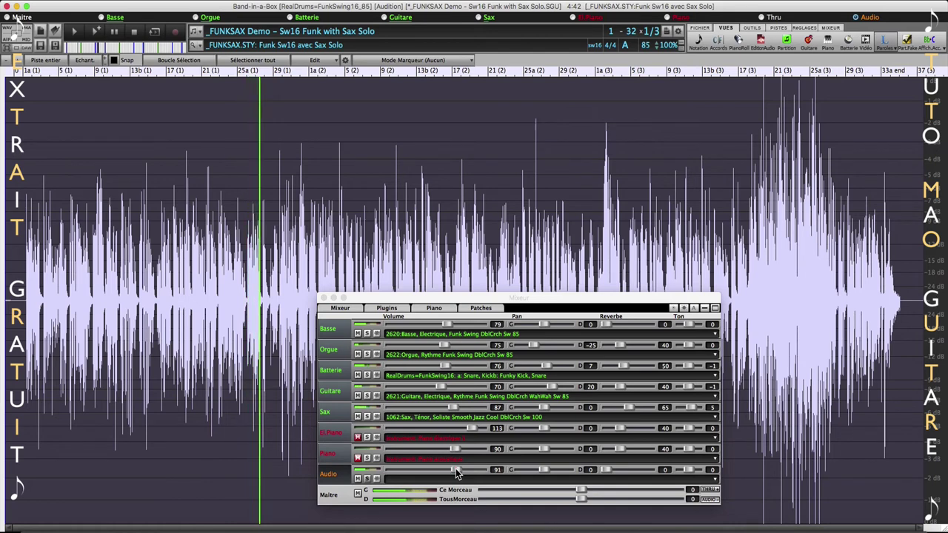
- Mute the Sax track, raise the Audio track's volume to 101, and stop playback after listening to the mix
left_click(388, 420)
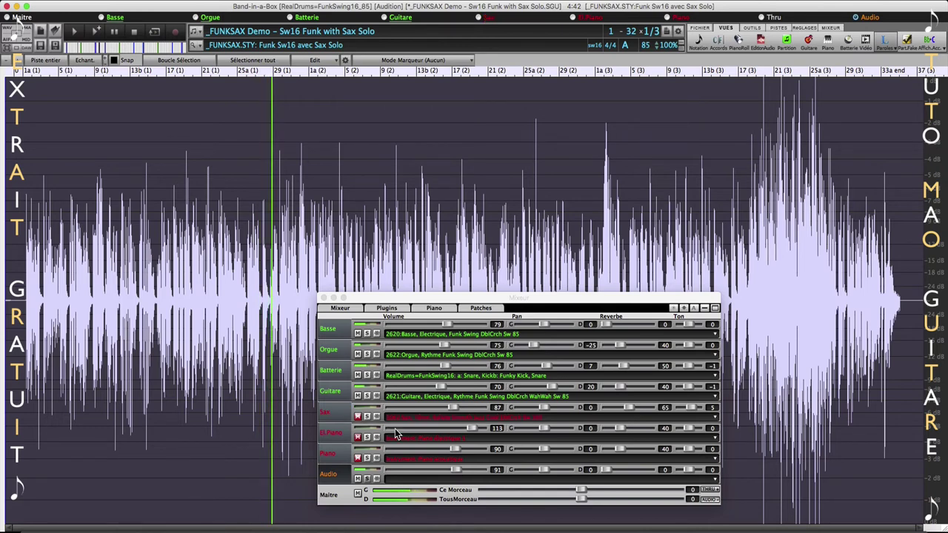
left_click_drag(453, 472, 462, 473)
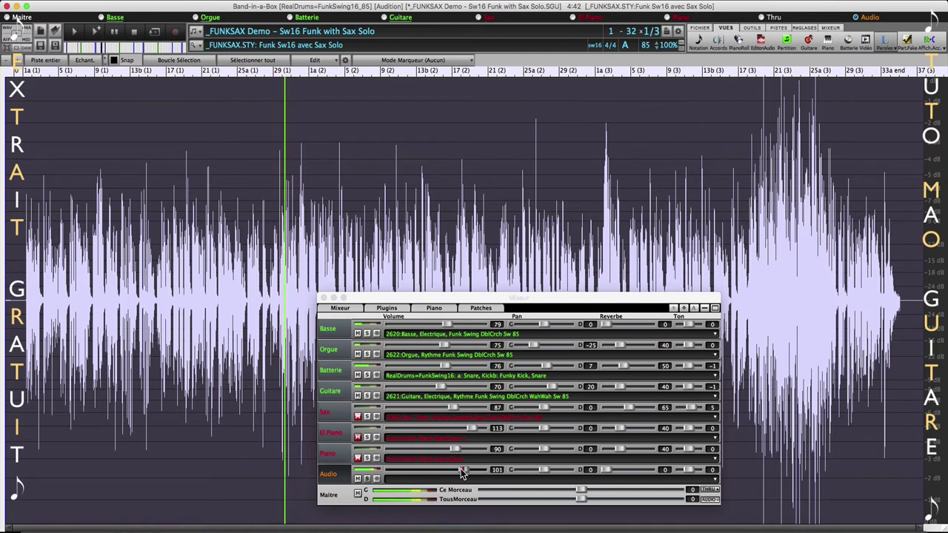
left_click(136, 34)
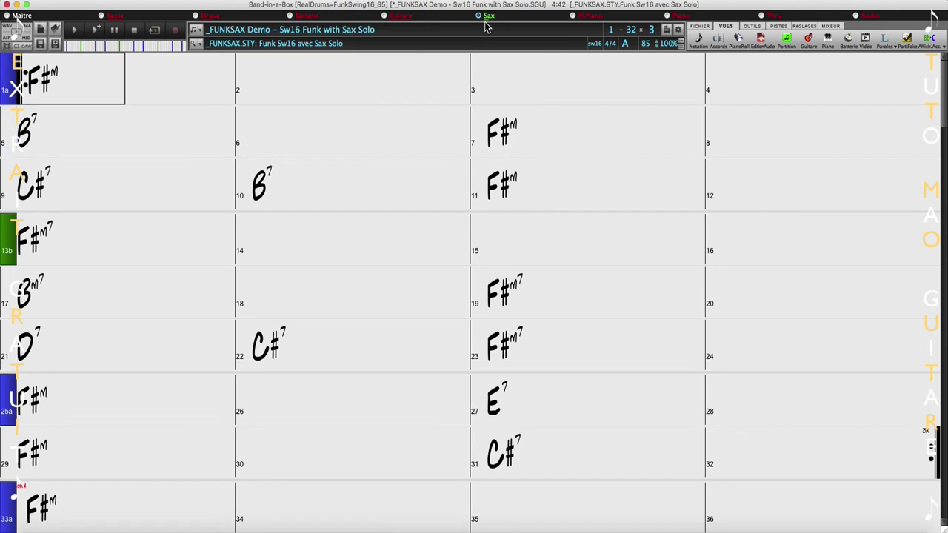
- Open the Sax track's notes in the piano roll and switch the display to the Basse track's notes
left_click(737, 38)
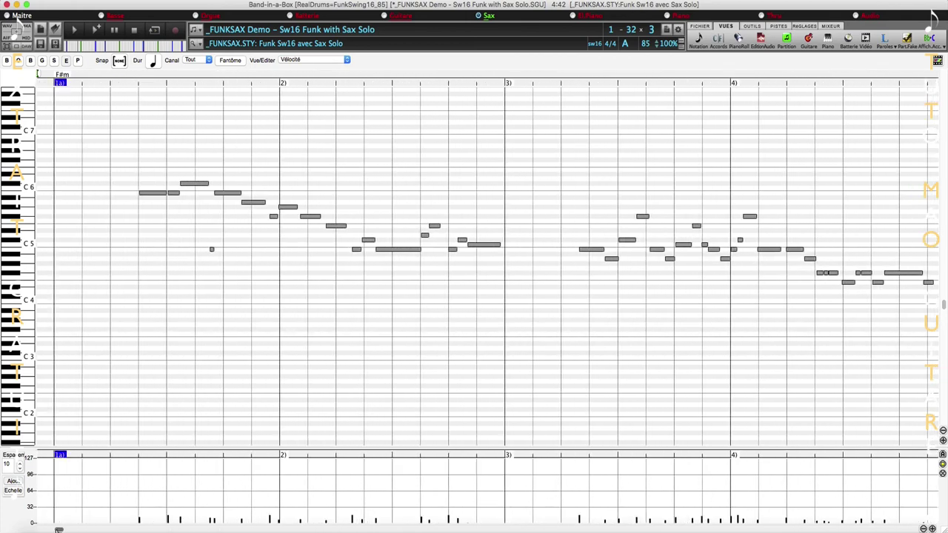
left_click(7, 64)
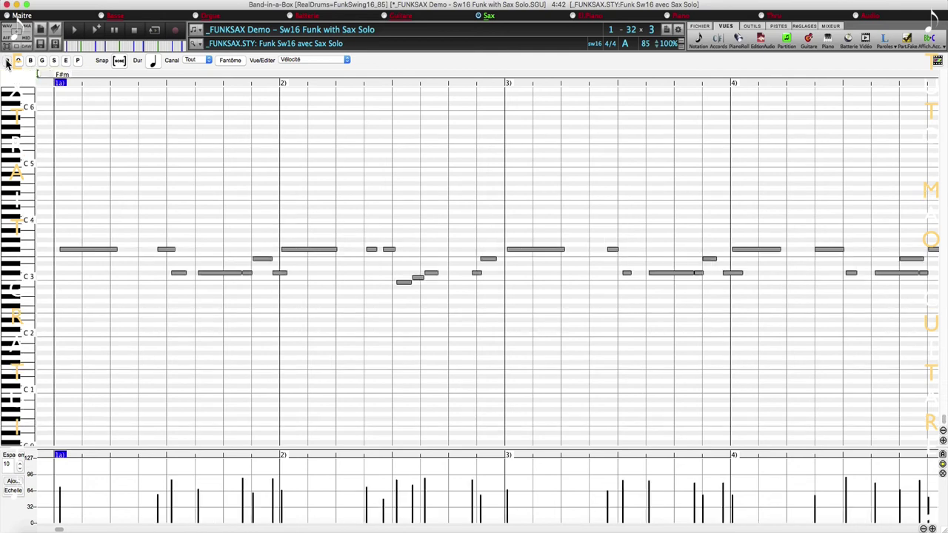